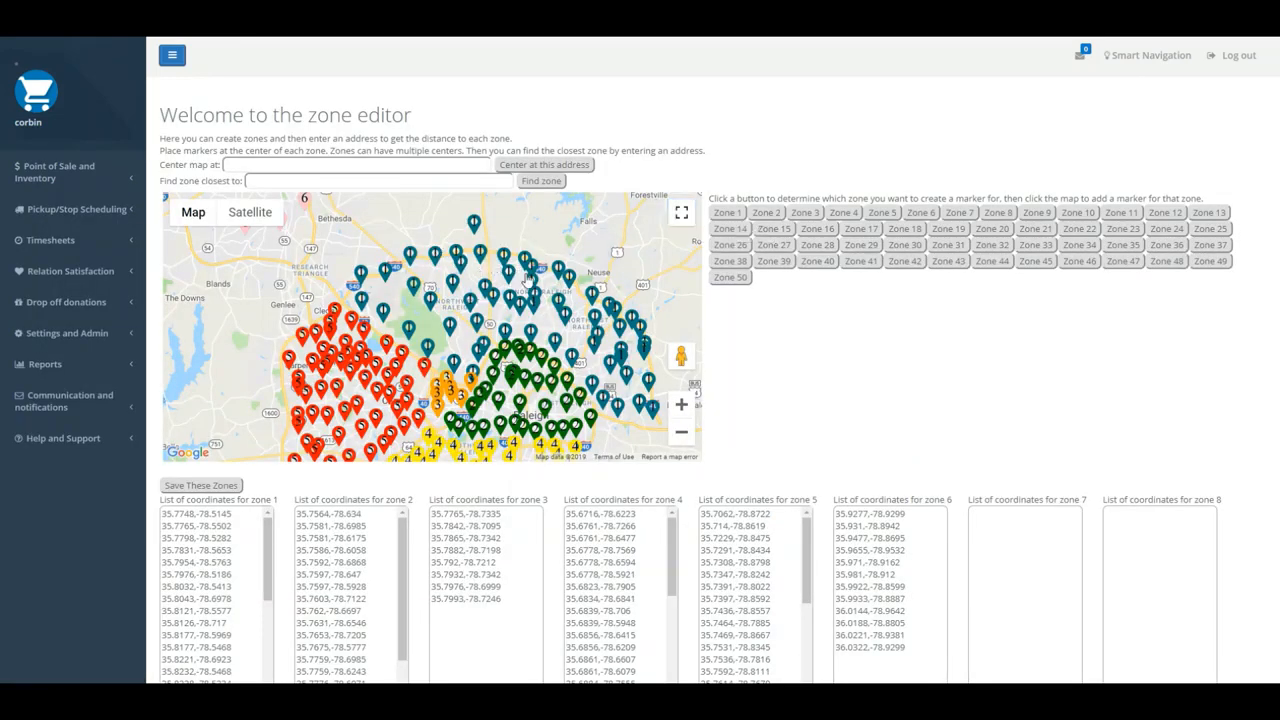
- Examine the zone markers on the zone editor's map at full-screen size
left_click(681, 212)
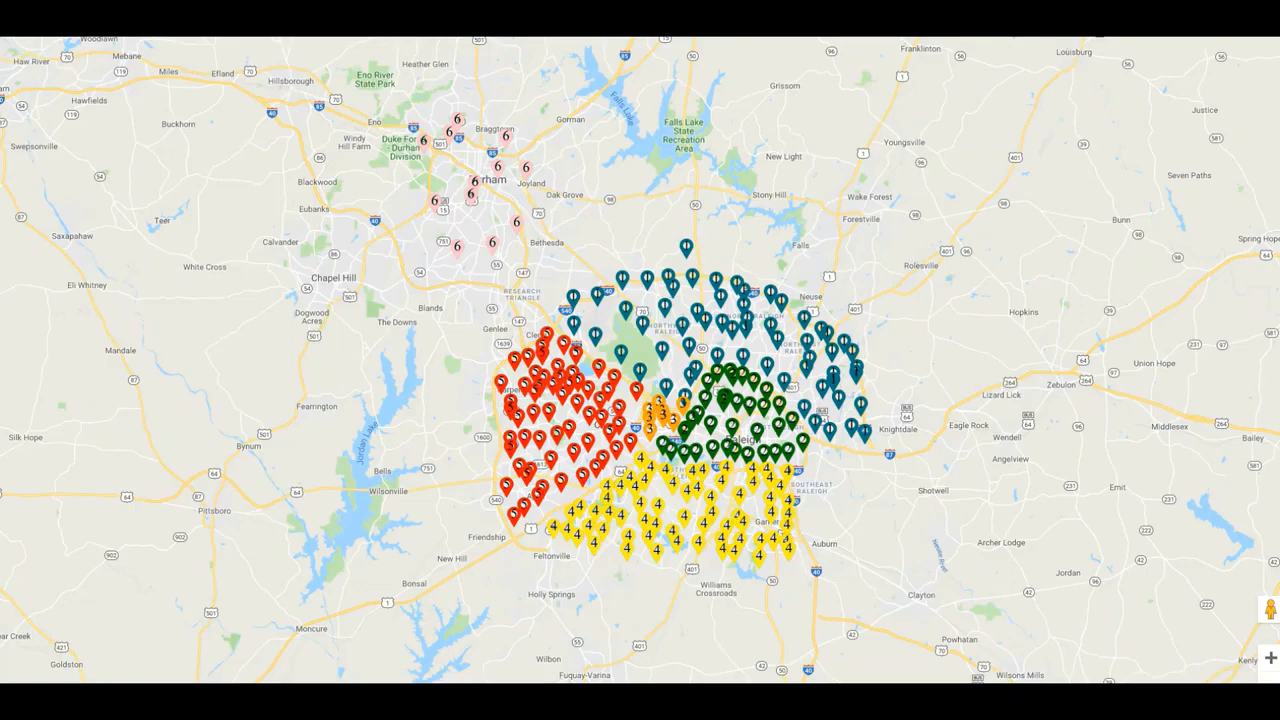
left_click(1271, 8)
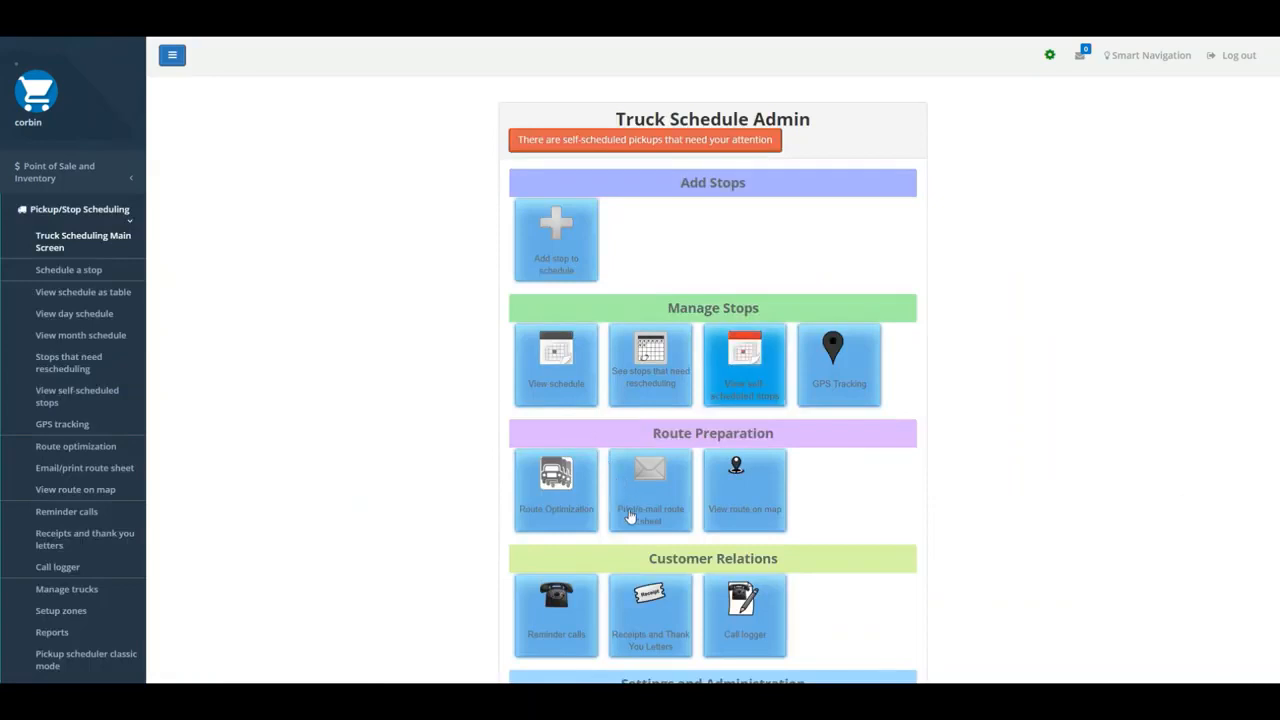
- Start a new stop for the truck schedule and fill it with an existing contact found by first name
scroll(715, 600, "down", 3)
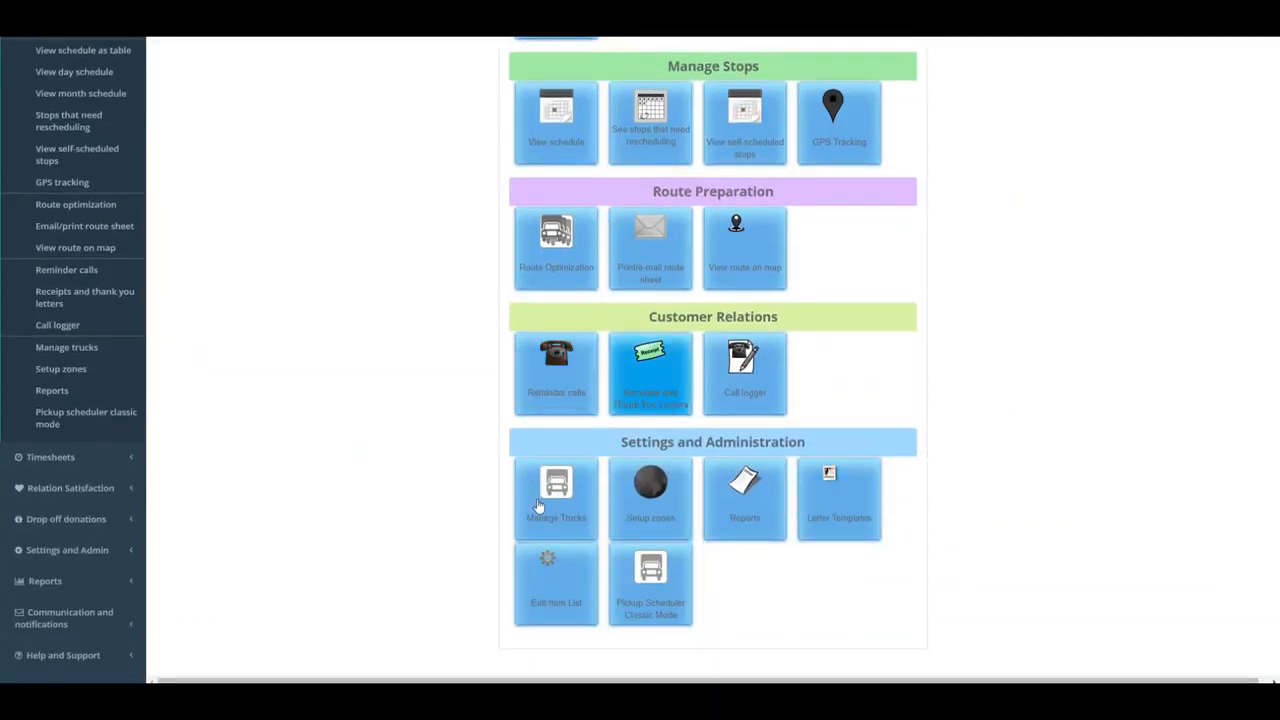
scroll(470, 509, "up", 5)
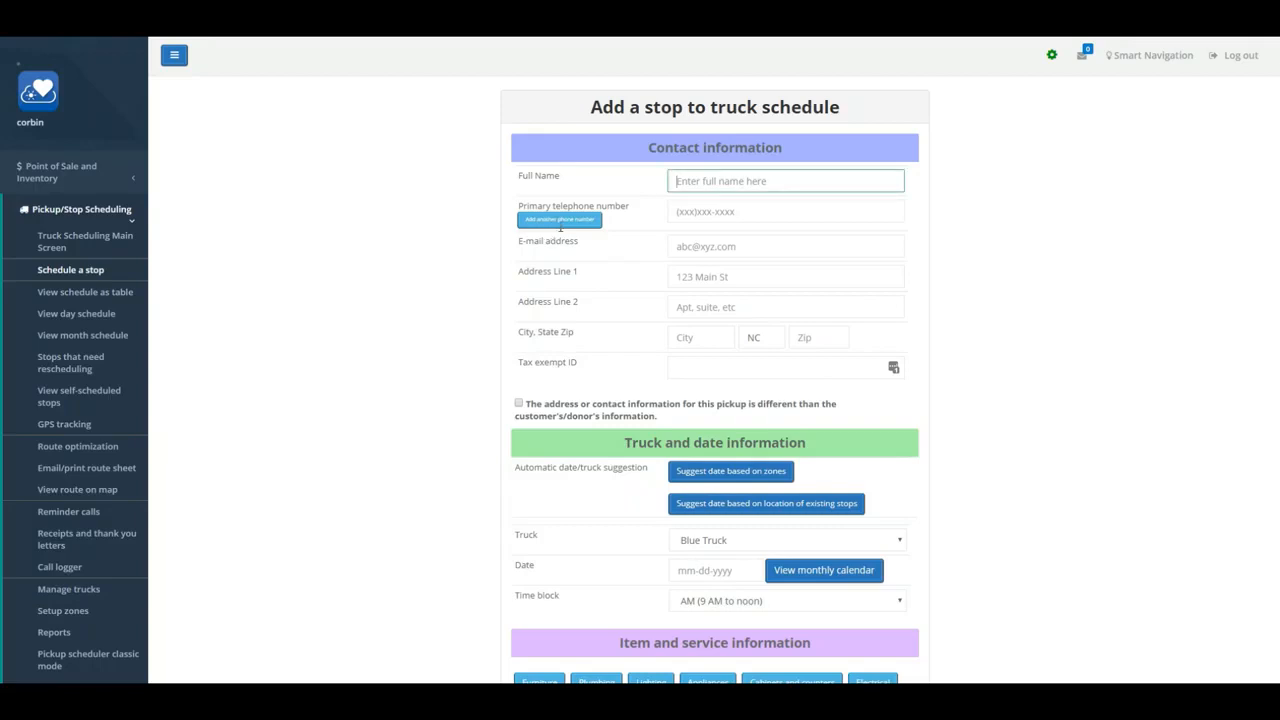
type("Rob")
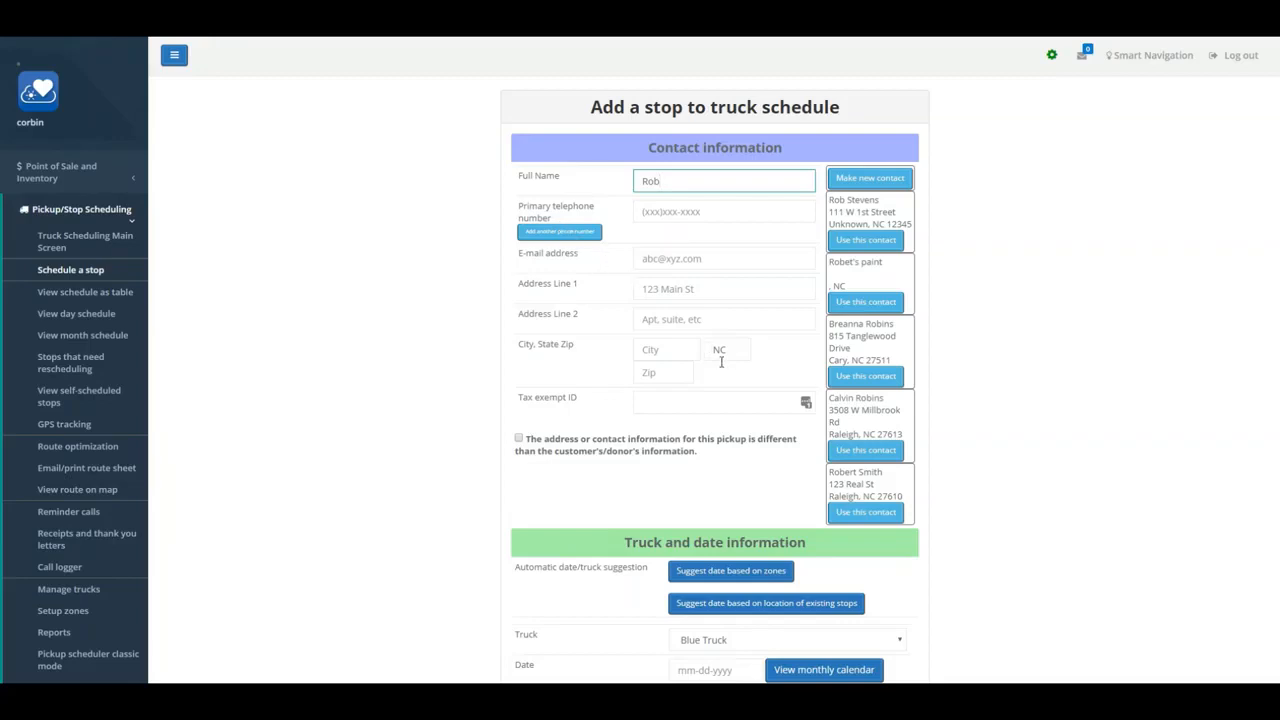
type("ert")
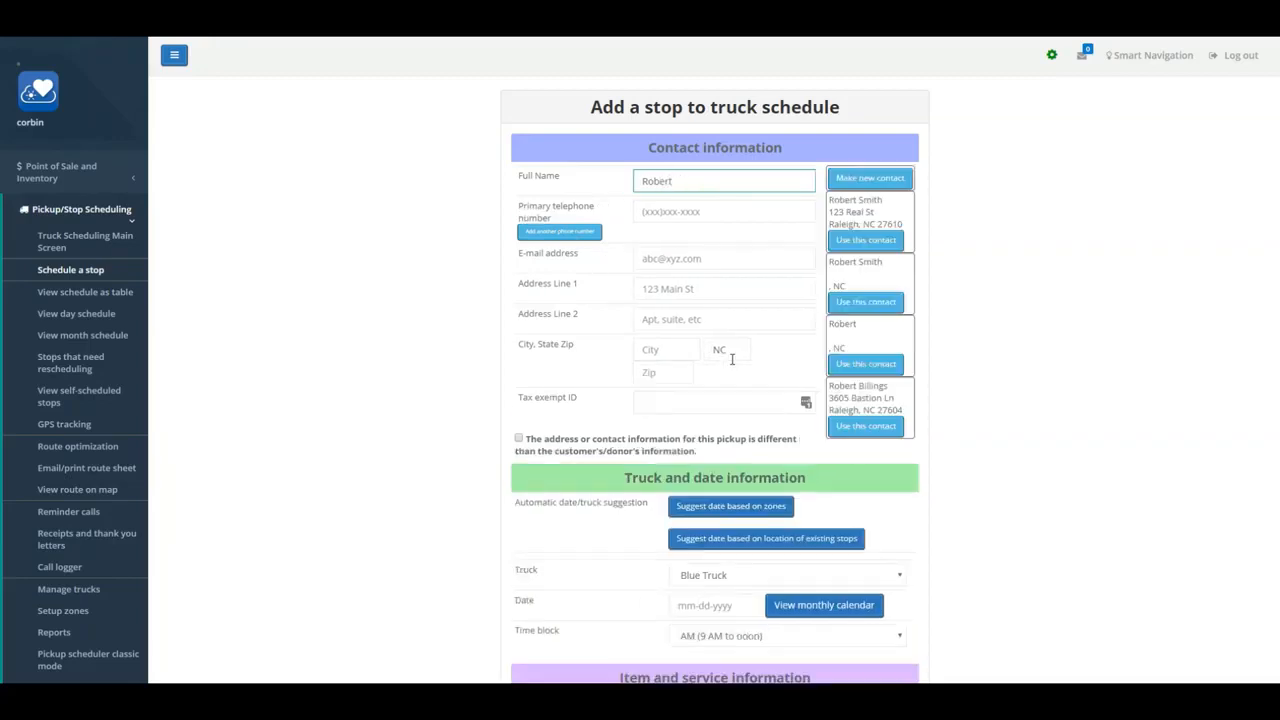
left_click(866, 426)
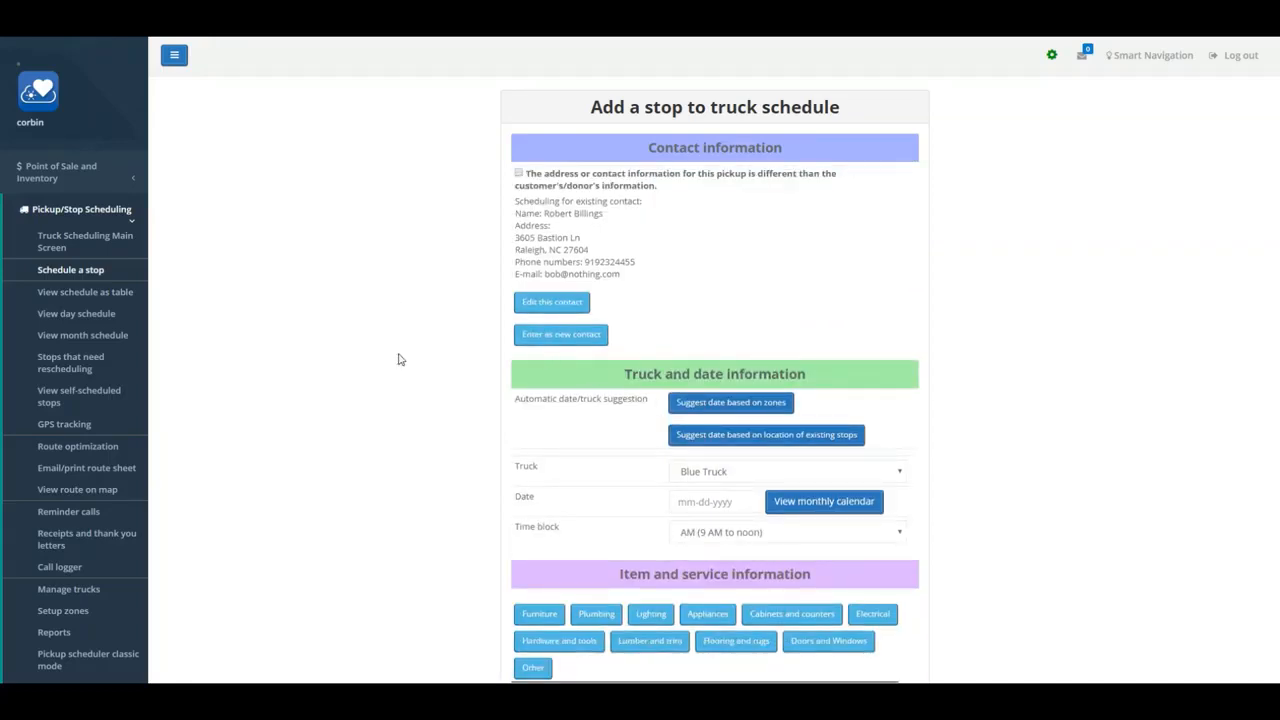
left_click(551, 302)
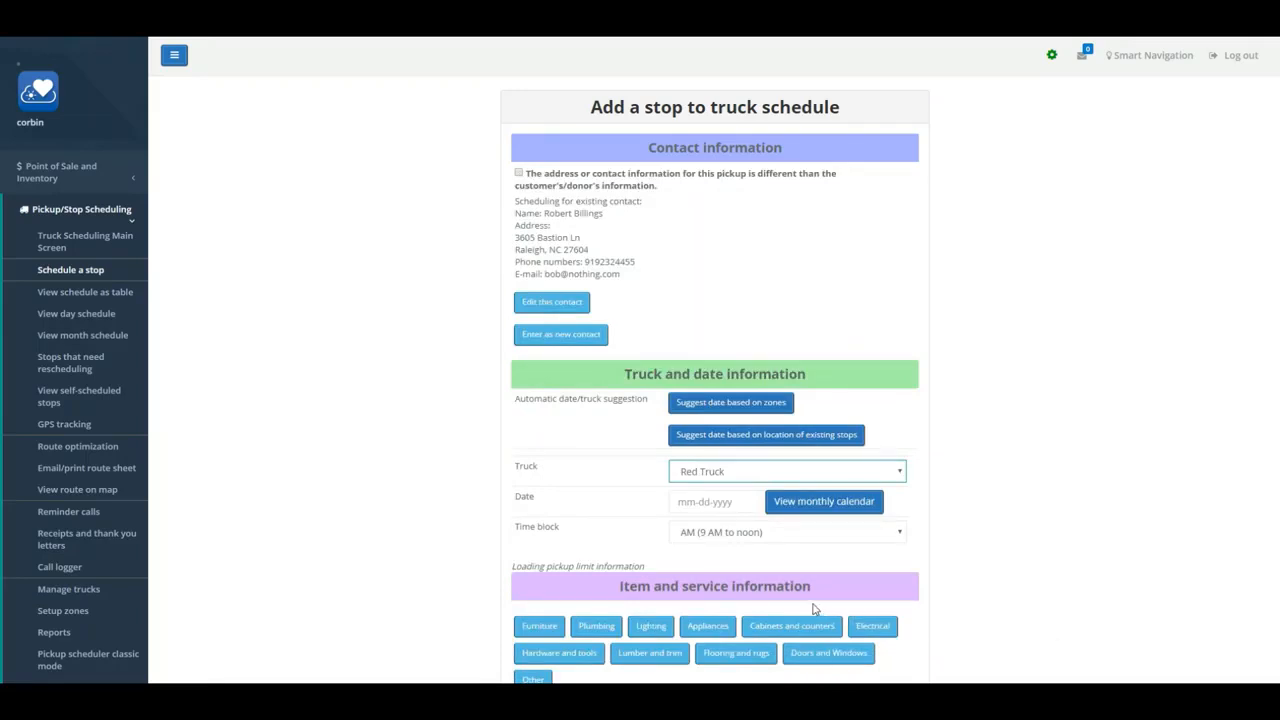
- Set the stop's truck to Blue Truck, the date to 10-15-2019 and the time block to AM (9 AM to noon)
key("alt+Down")
key("Up")
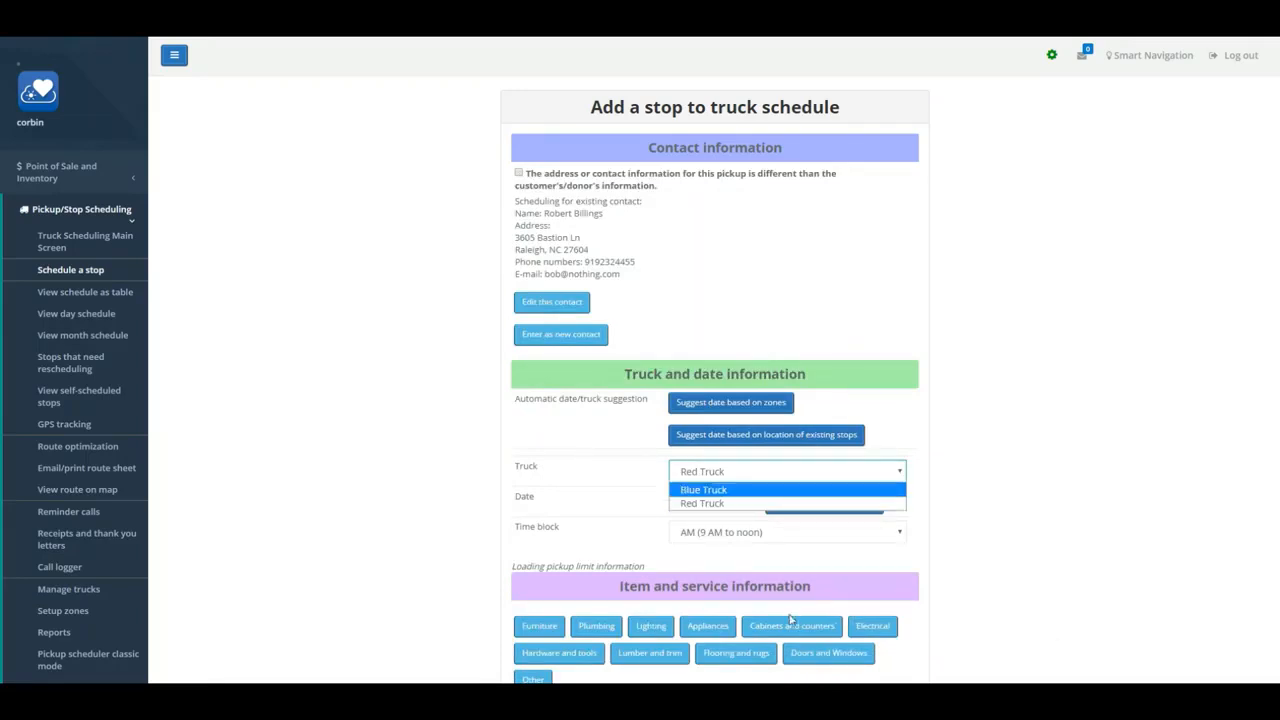
key("Return")
key("Tab")
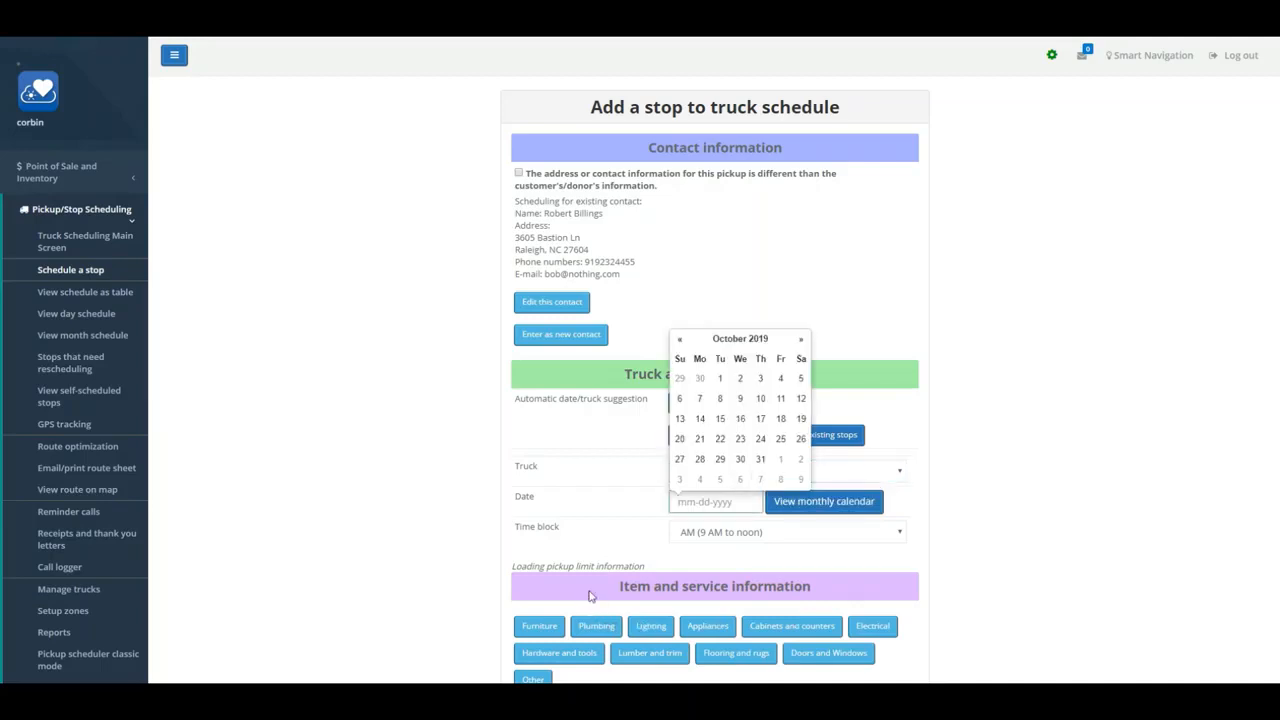
key("Return")
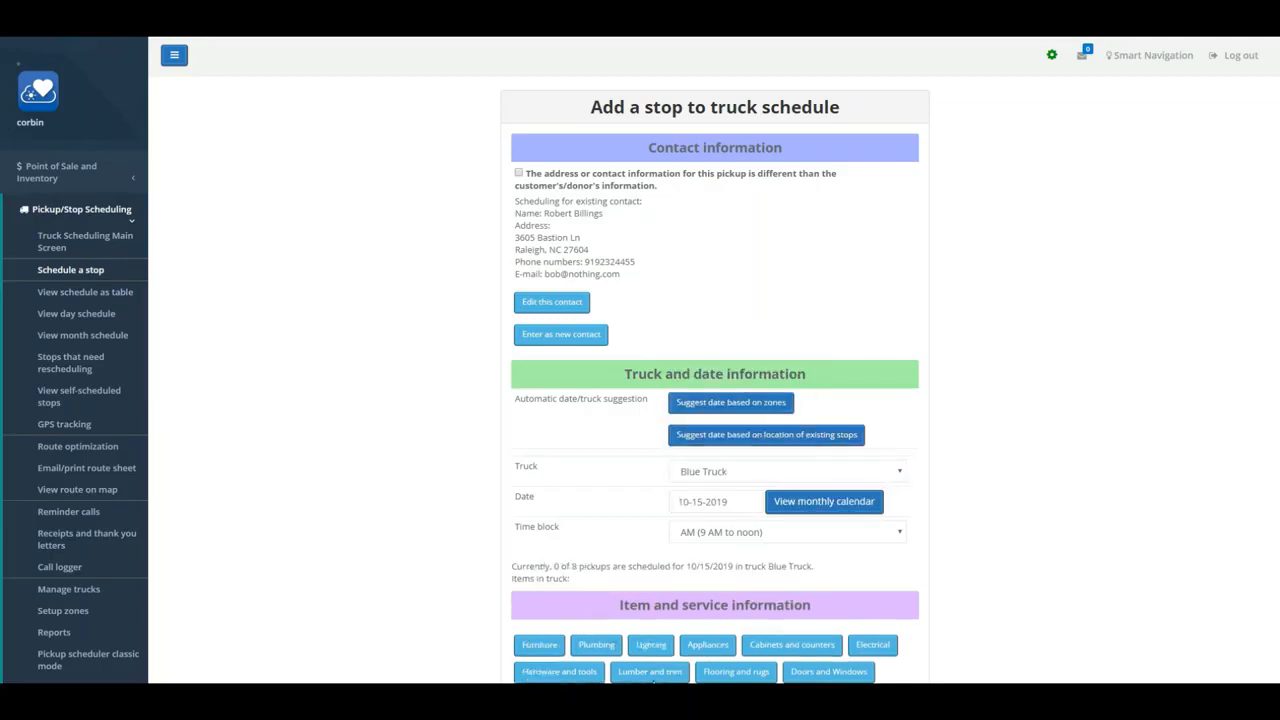
left_click(787, 532)
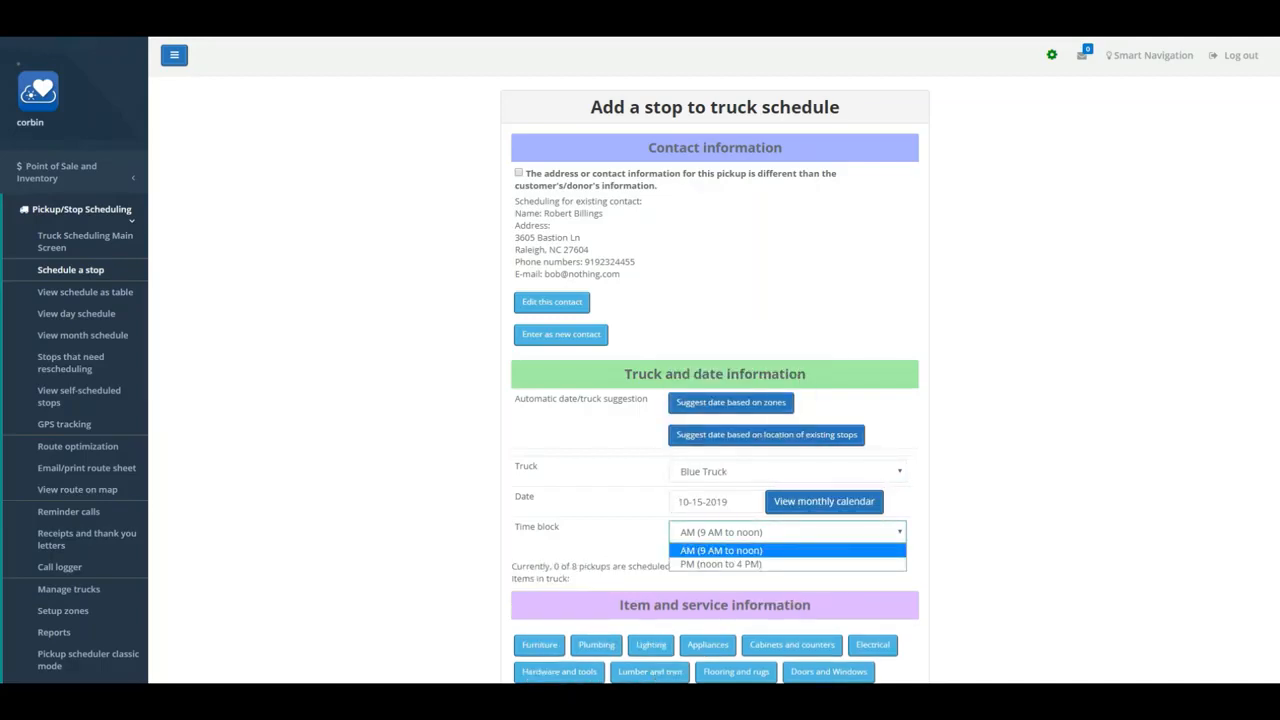
key("Return")
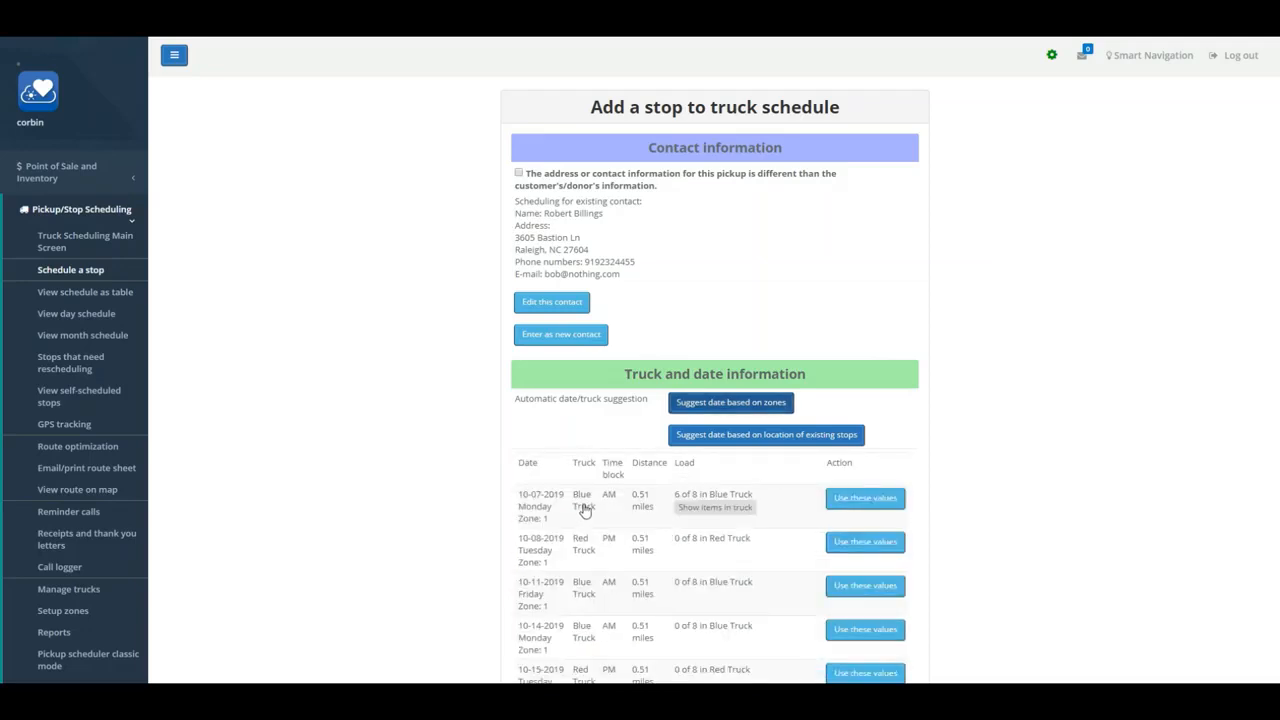
- Review the zone-based date suggestions and their truck items, and use the Blue Truck AM slot on 10-11-2019
scroll(586, 510, "down", 1)
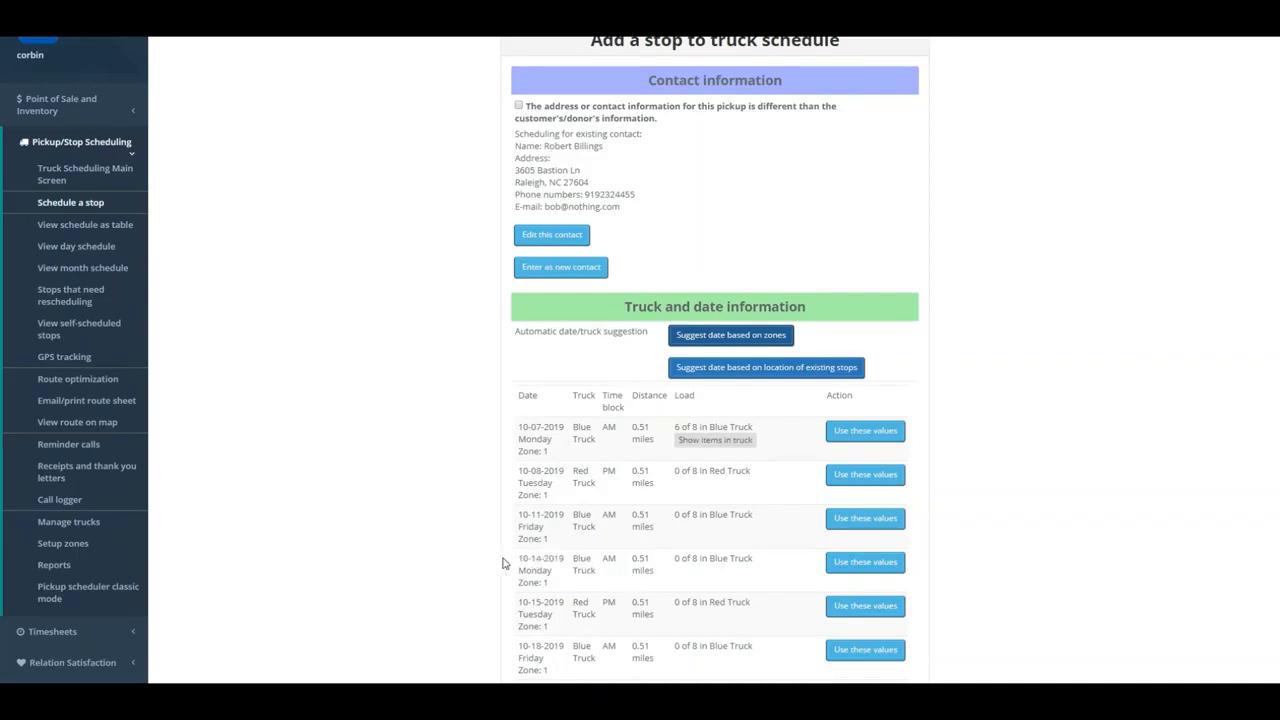
left_click(591, 557)
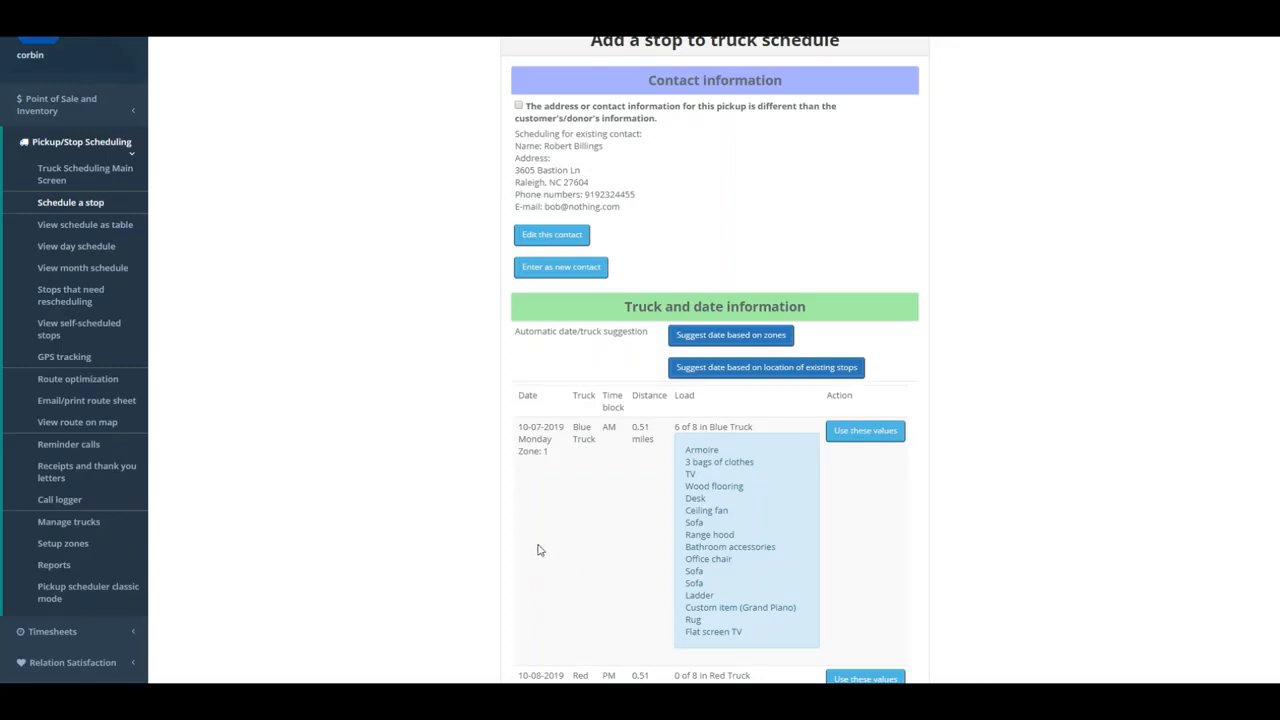
left_click_drag(541, 537, 551, 531)
scroll(711, 617, "down", 15)
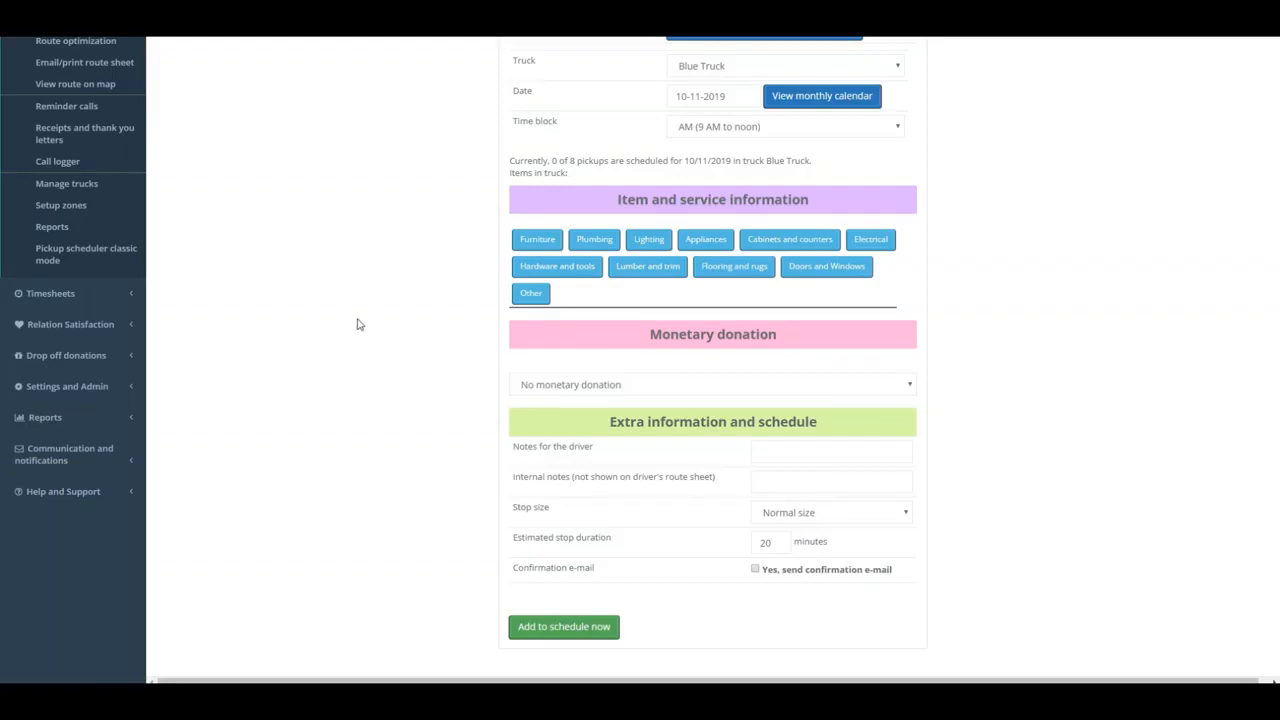
- Add a Sofa from Furniture, accepting its condition requirements, and a Microwave from Appliances to the stop's items
left_click(537, 239)
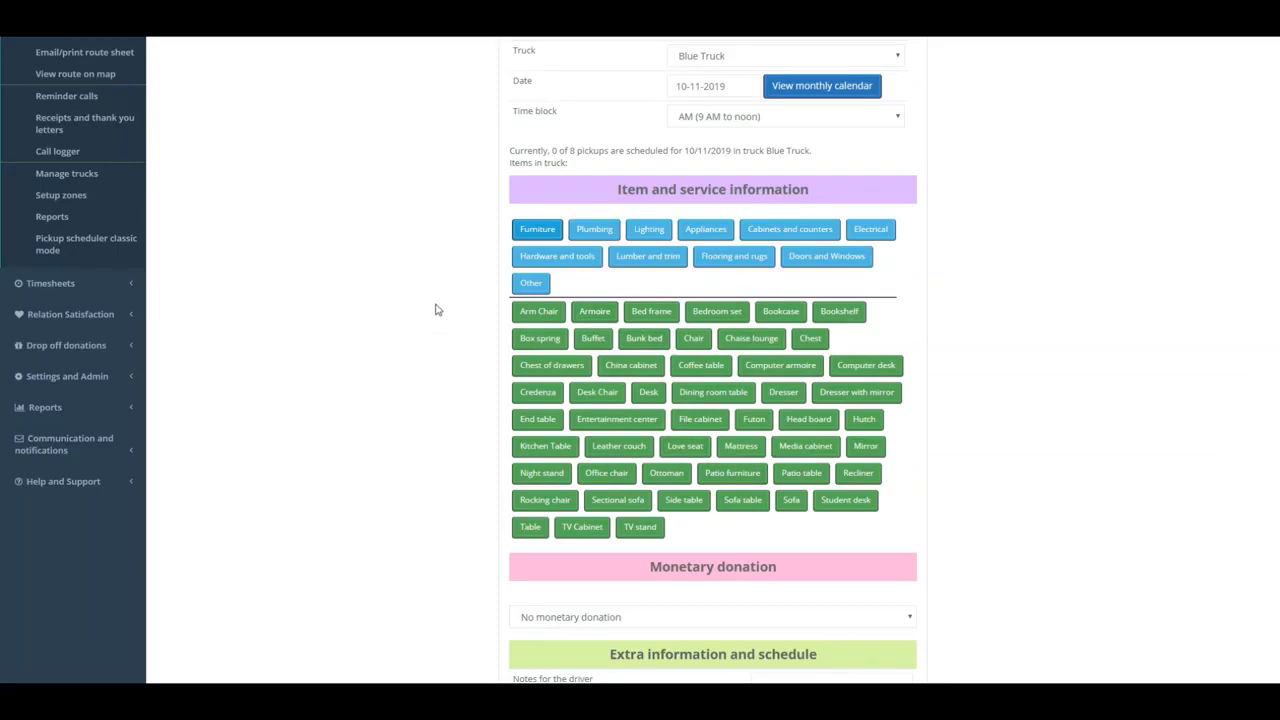
left_click(594, 229)
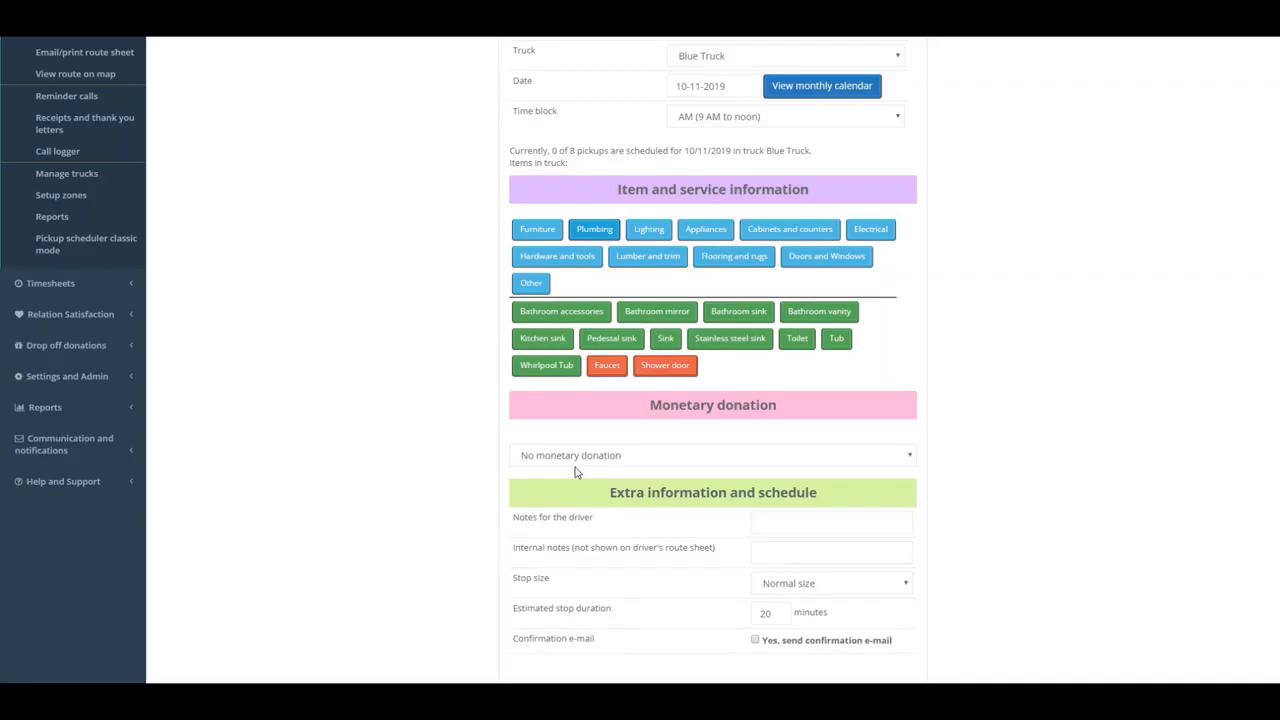
scroll(368, 207, "down", 1)
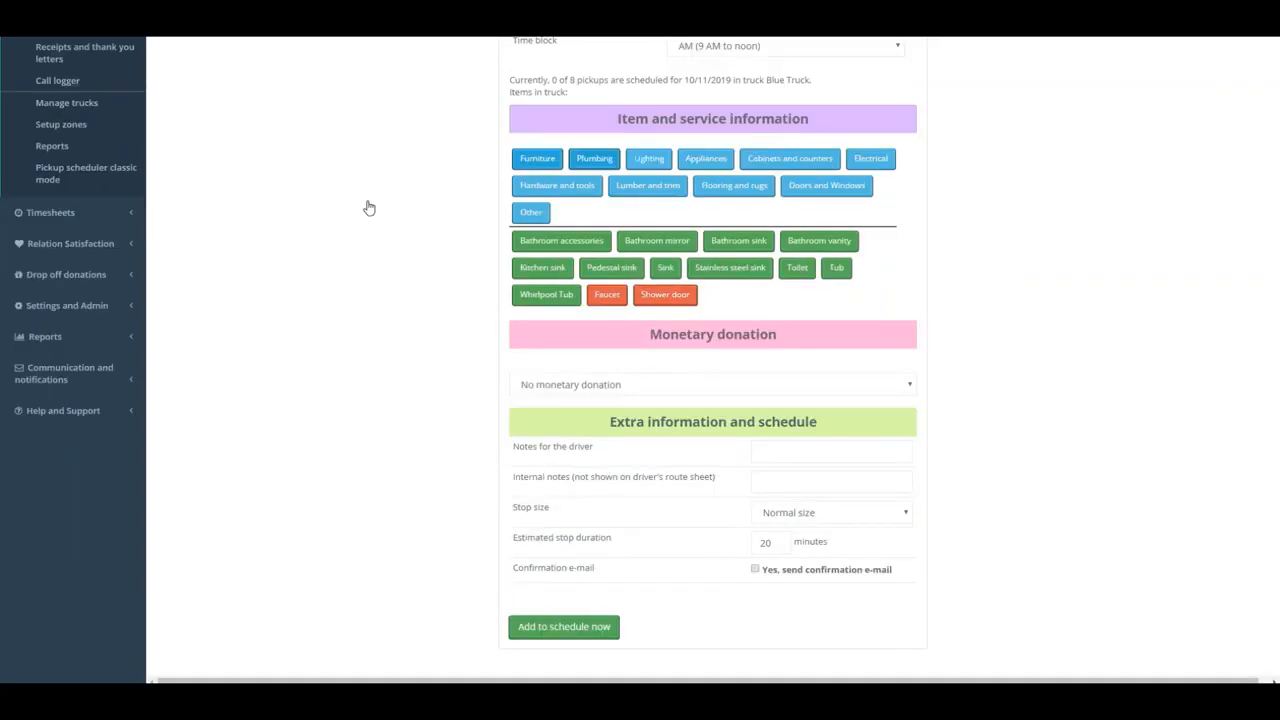
scroll(368, 207, "down", 1)
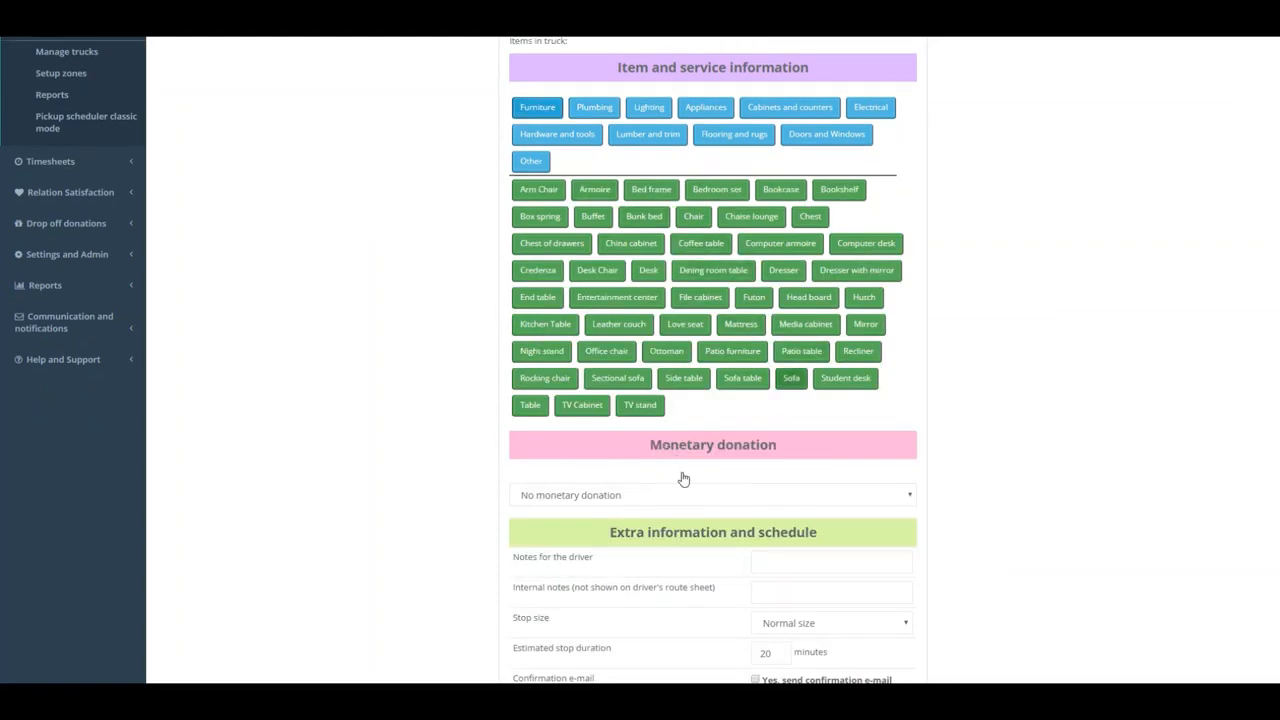
left_click(791, 378)
scroll(683, 479, "down", 3)
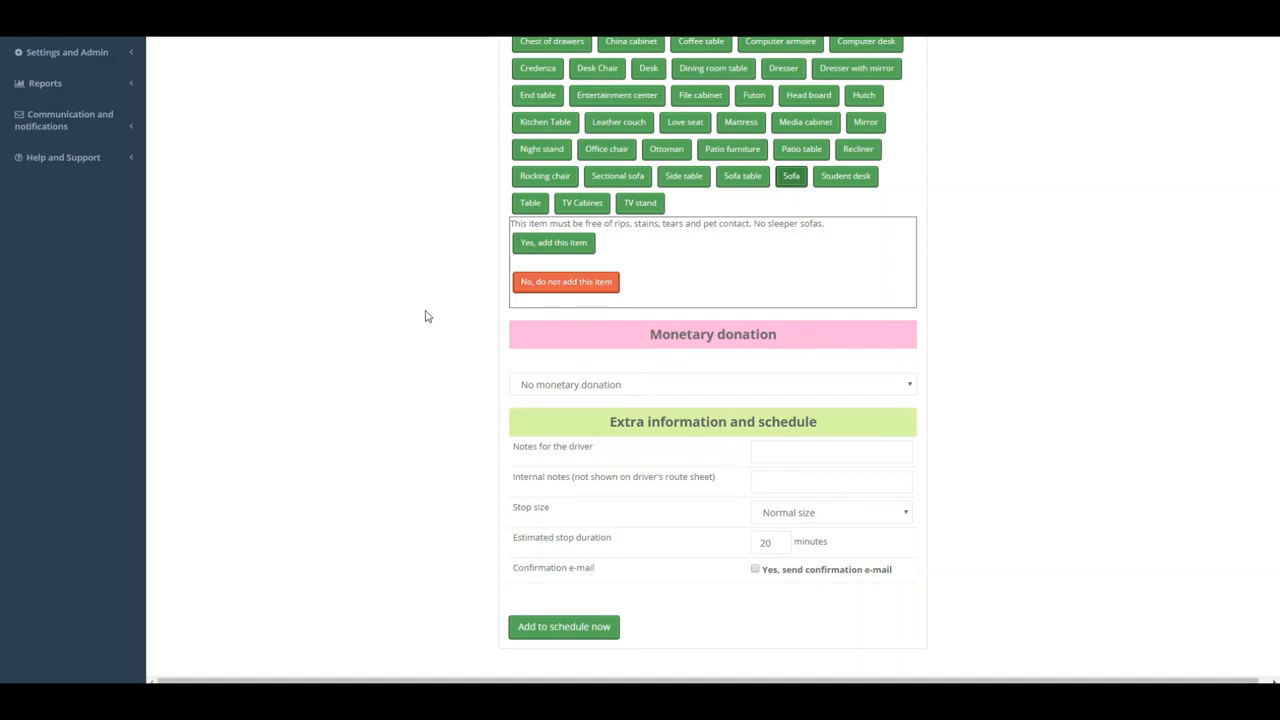
left_click(554, 243)
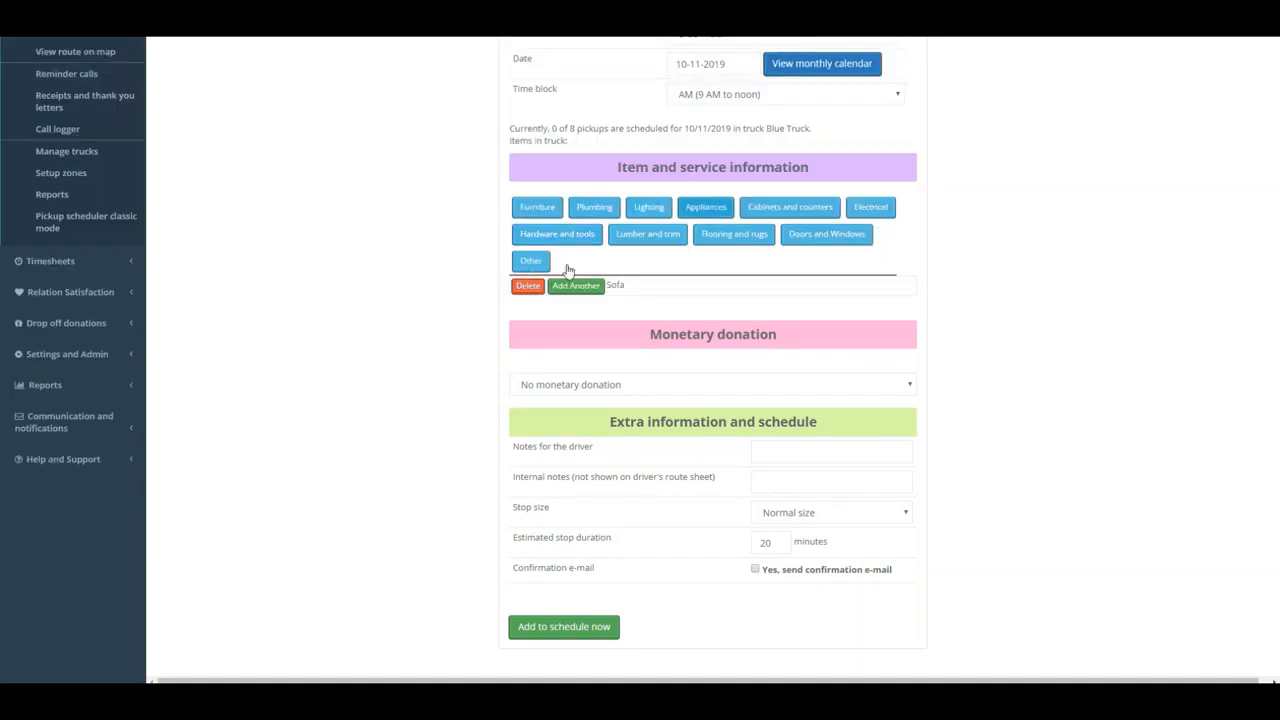
left_click(705, 206)
left_click(648, 234)
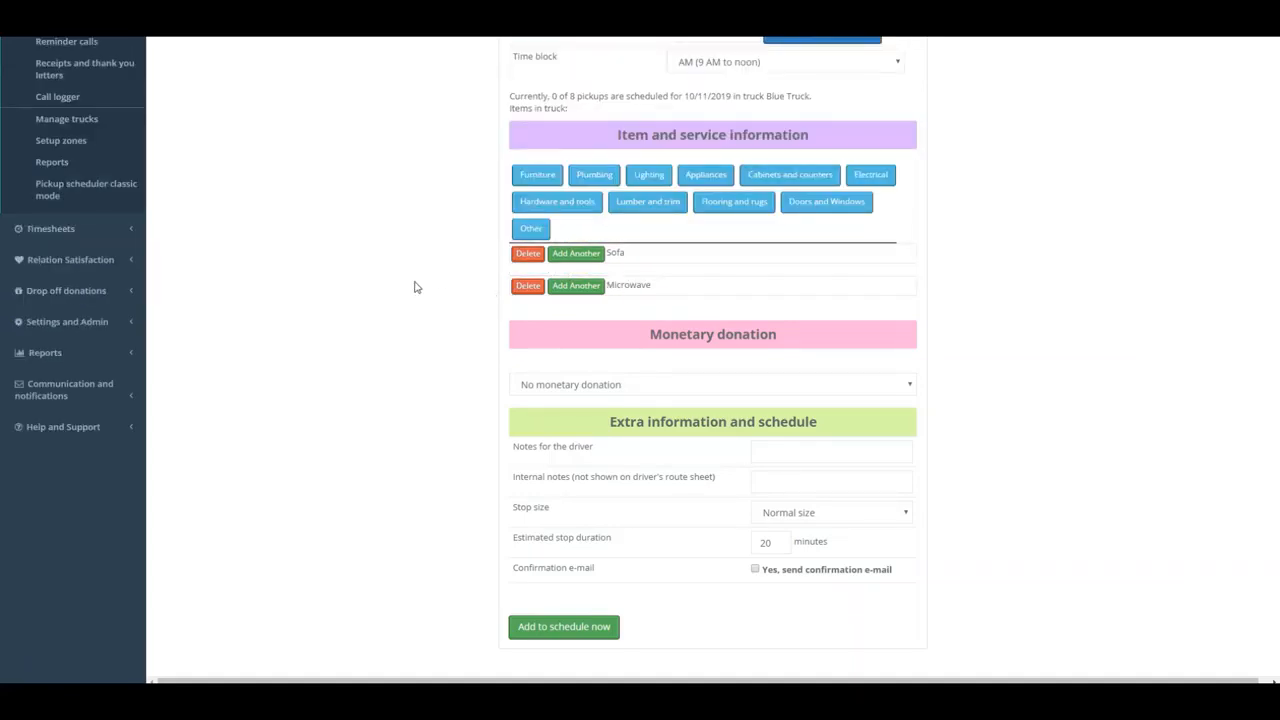
- Set the stop's monetary donation type to Credit card processed now
left_click(672, 377)
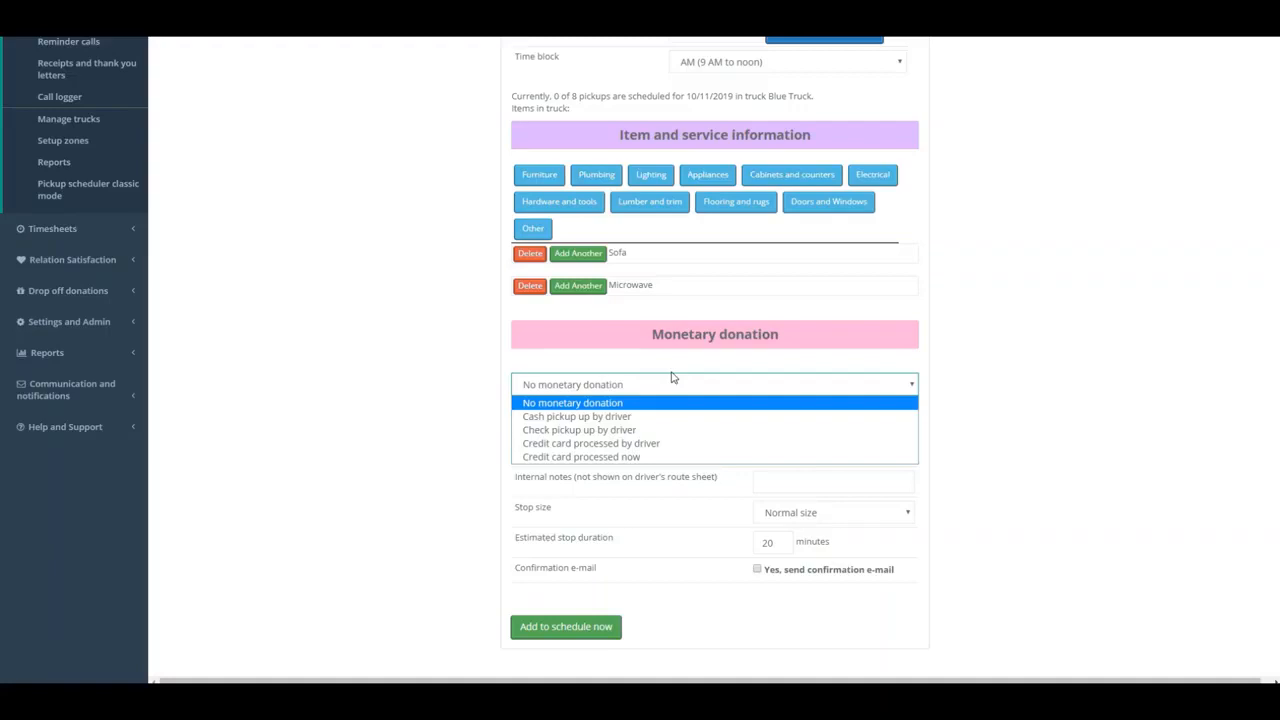
key("Down")
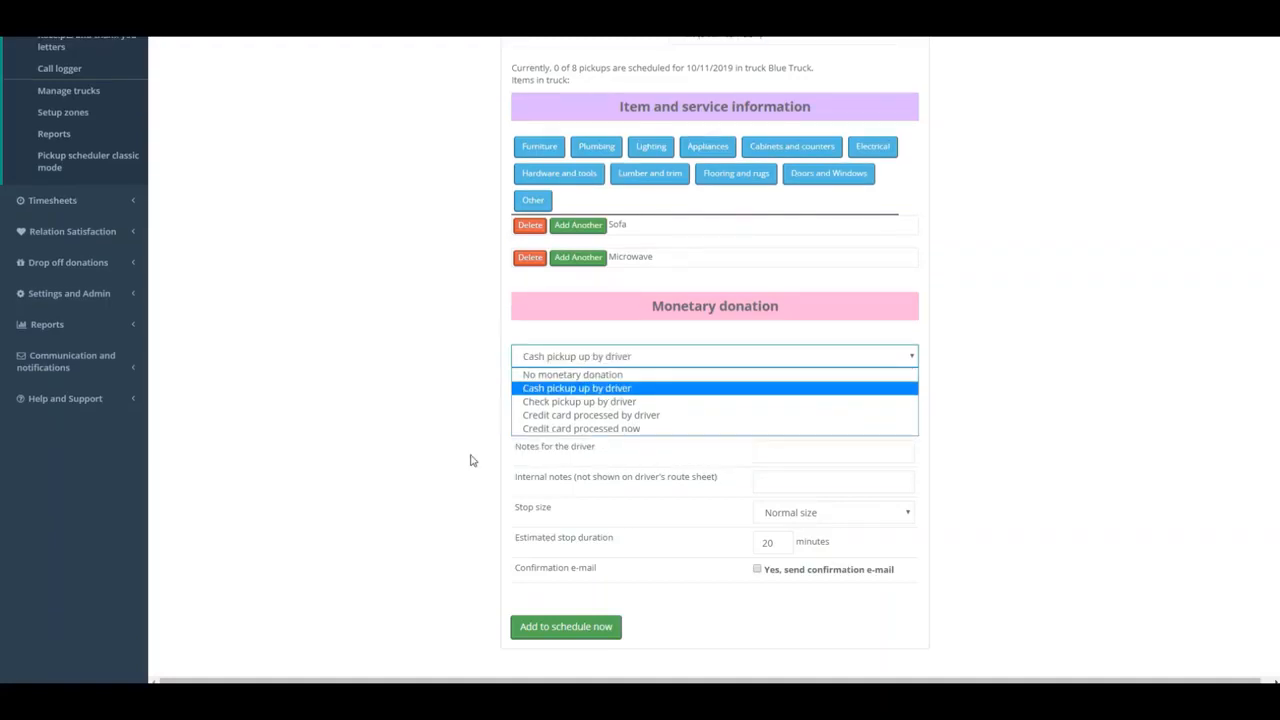
key("Up")
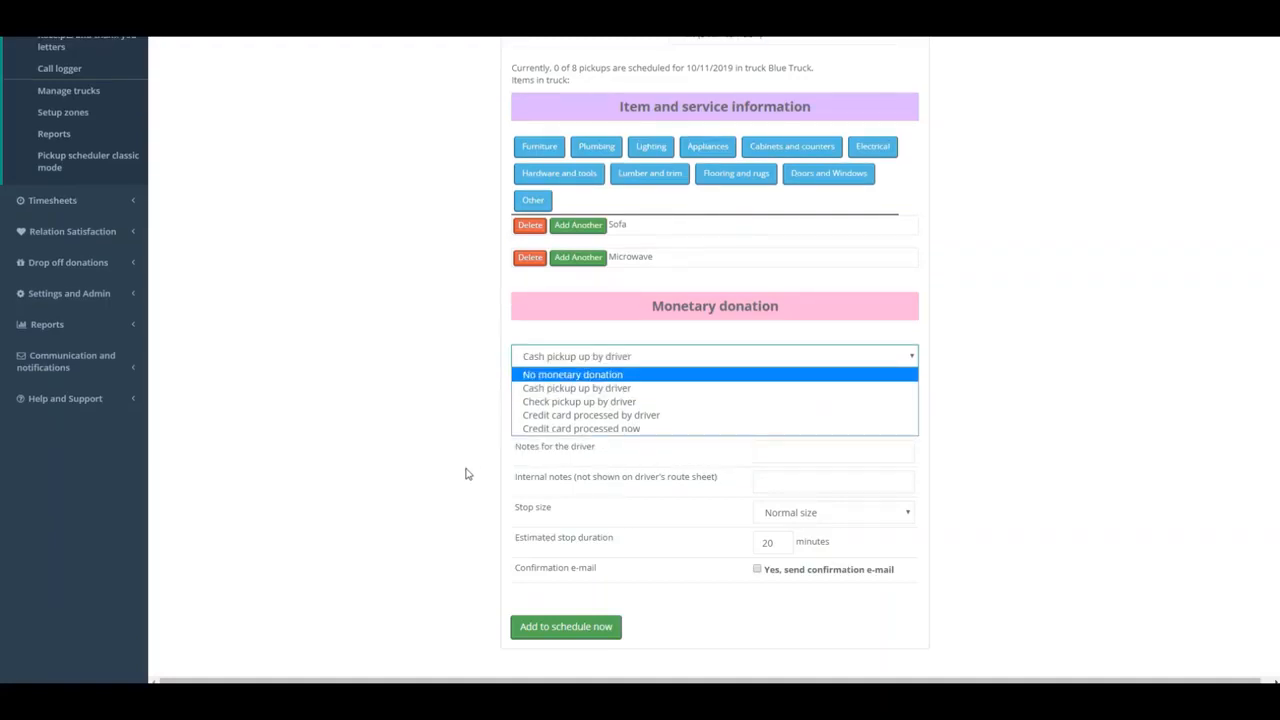
key("Down")
key("Down")
key("Down")
key("Down")
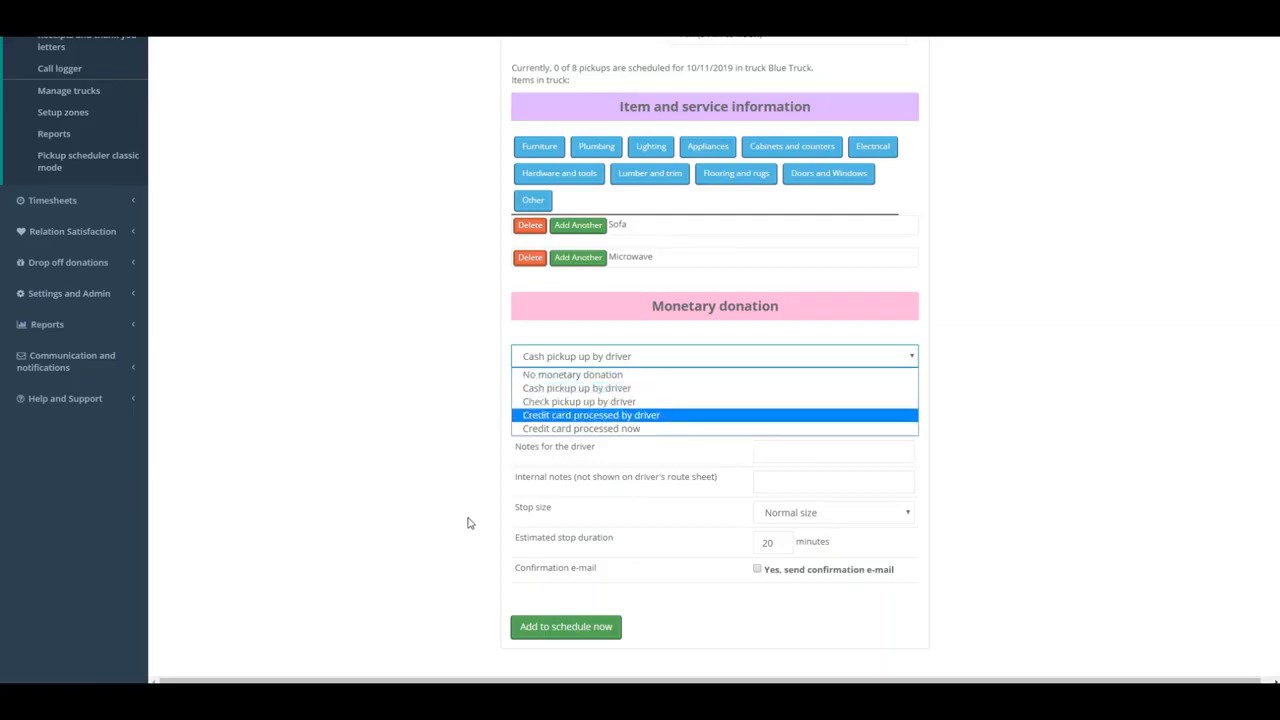
key("Return")
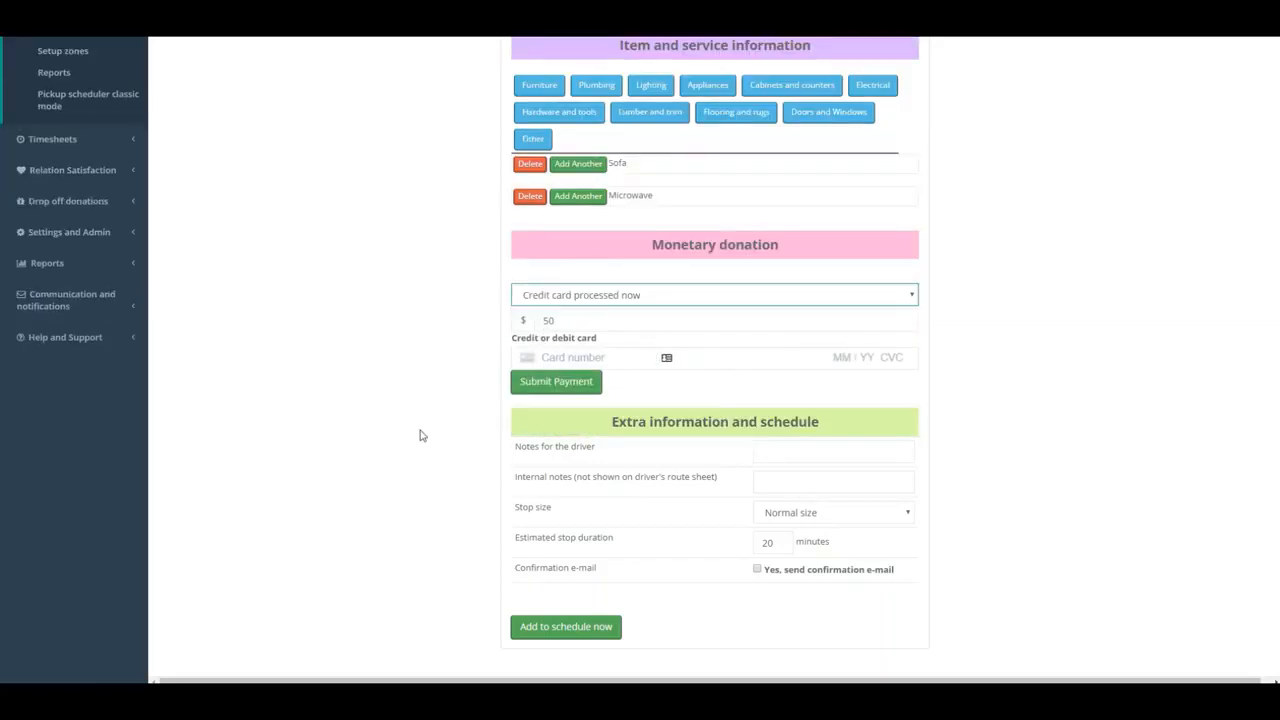
- Enter the card number, expiry date, security code and ZIP for the $50 donation and submit the payment
key("Tab")
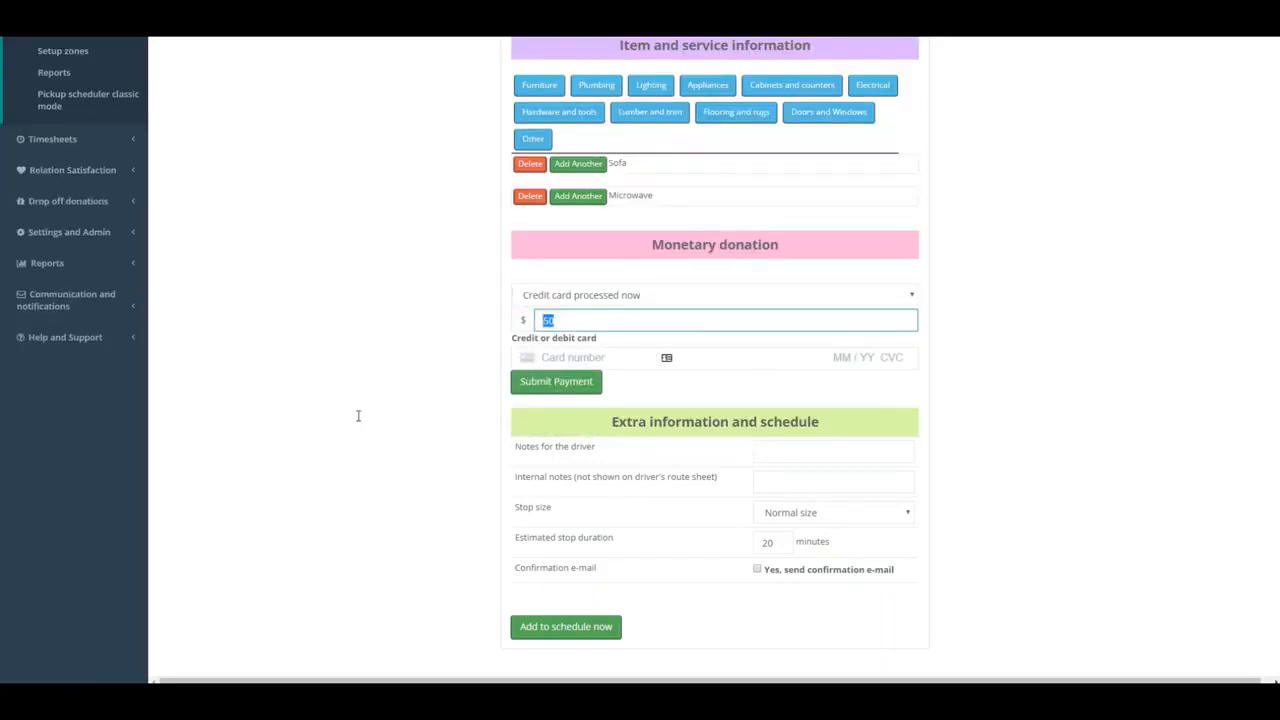
key("Tab")
type("4242424242424242042424242424")
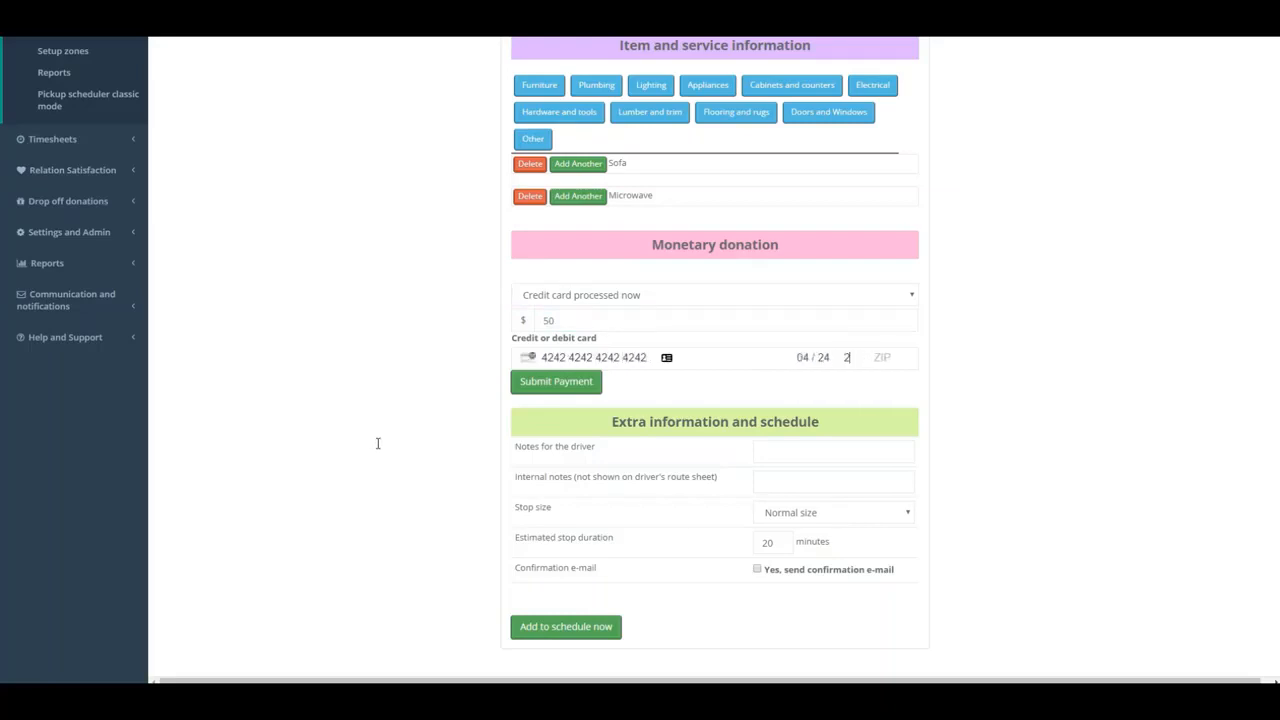
key("Return")
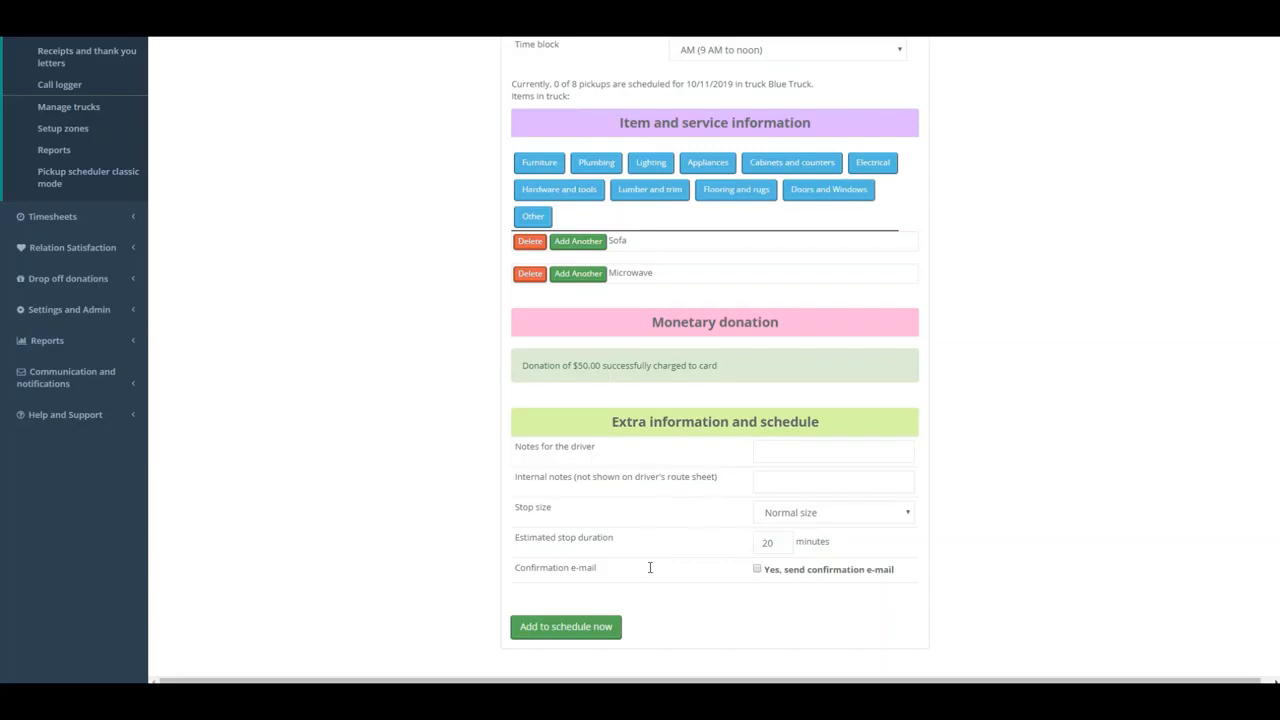
- Add the driver note "Call for a gate code upon arrival" to the stop
key("Tab")
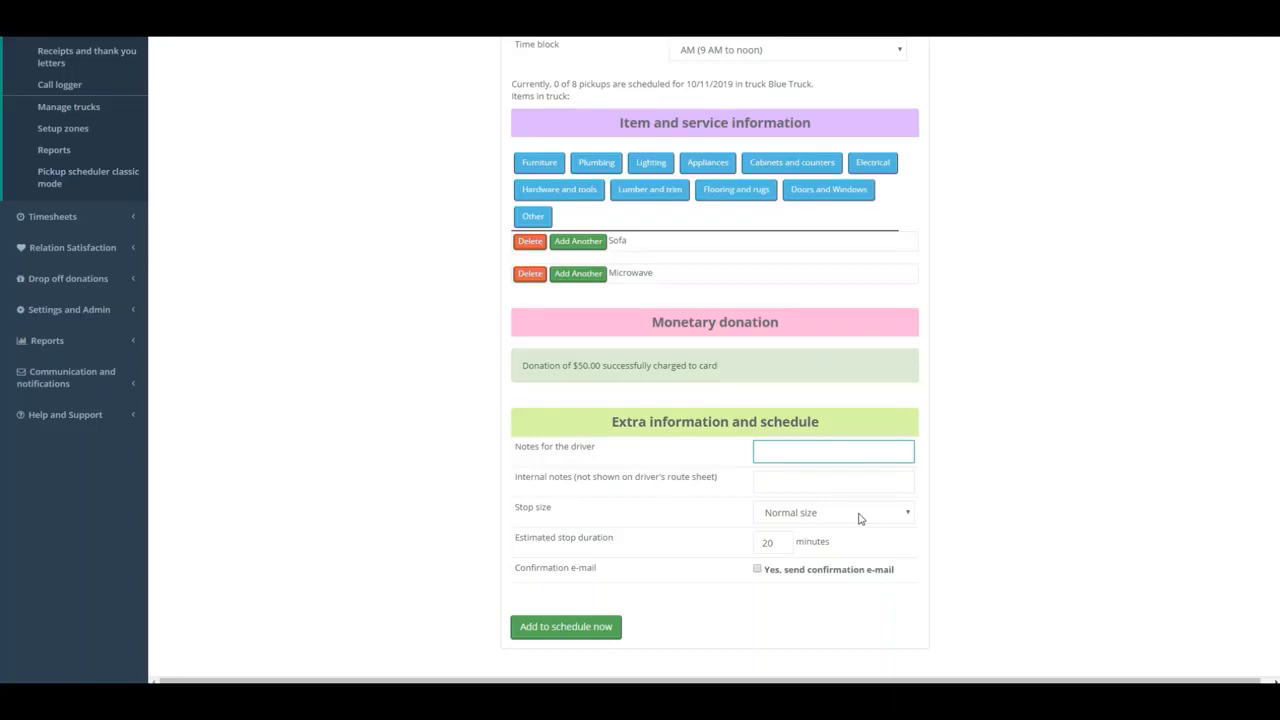
type("Call for a gate code upon arrival")
key("Tab")
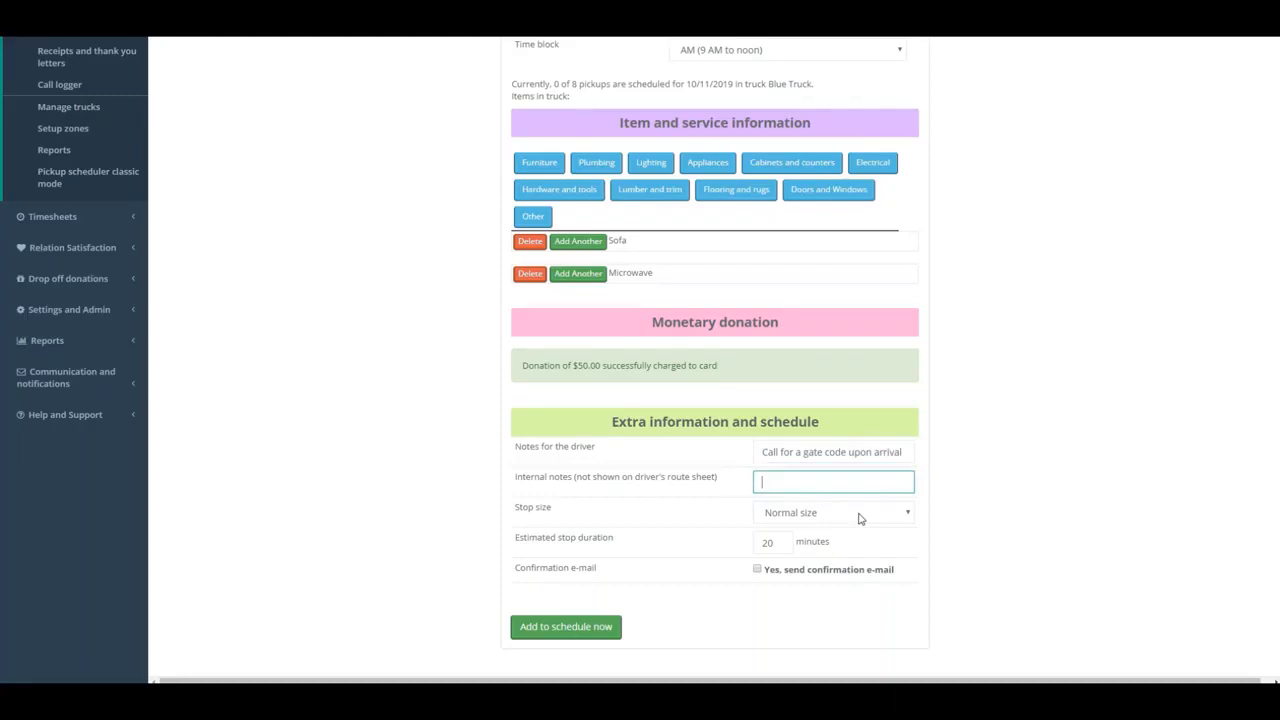
- Add the internal note "Remember to send thank you letters" to the stop
type("Reme")
type("mber to send thank ")
type("you letters")
left_click(840, 658)
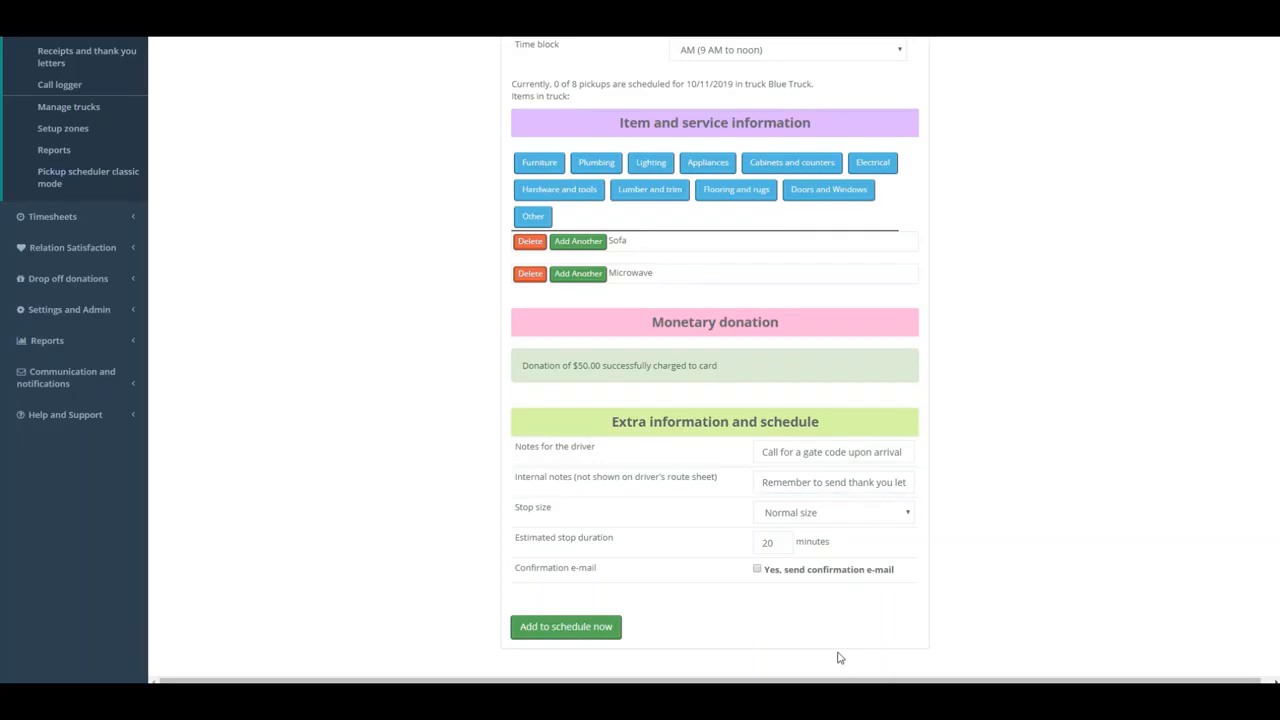
- Set the stop size to Double size stop
key("alt+Down")
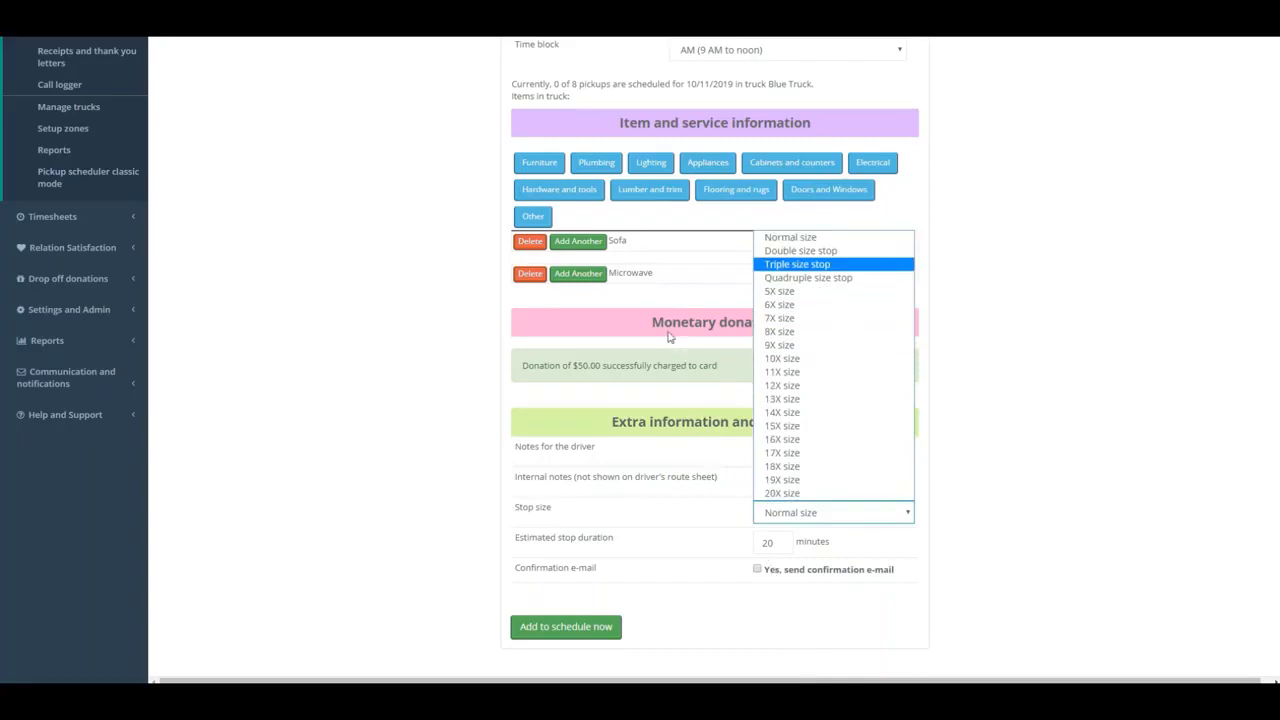
key("Up")
key("Return")
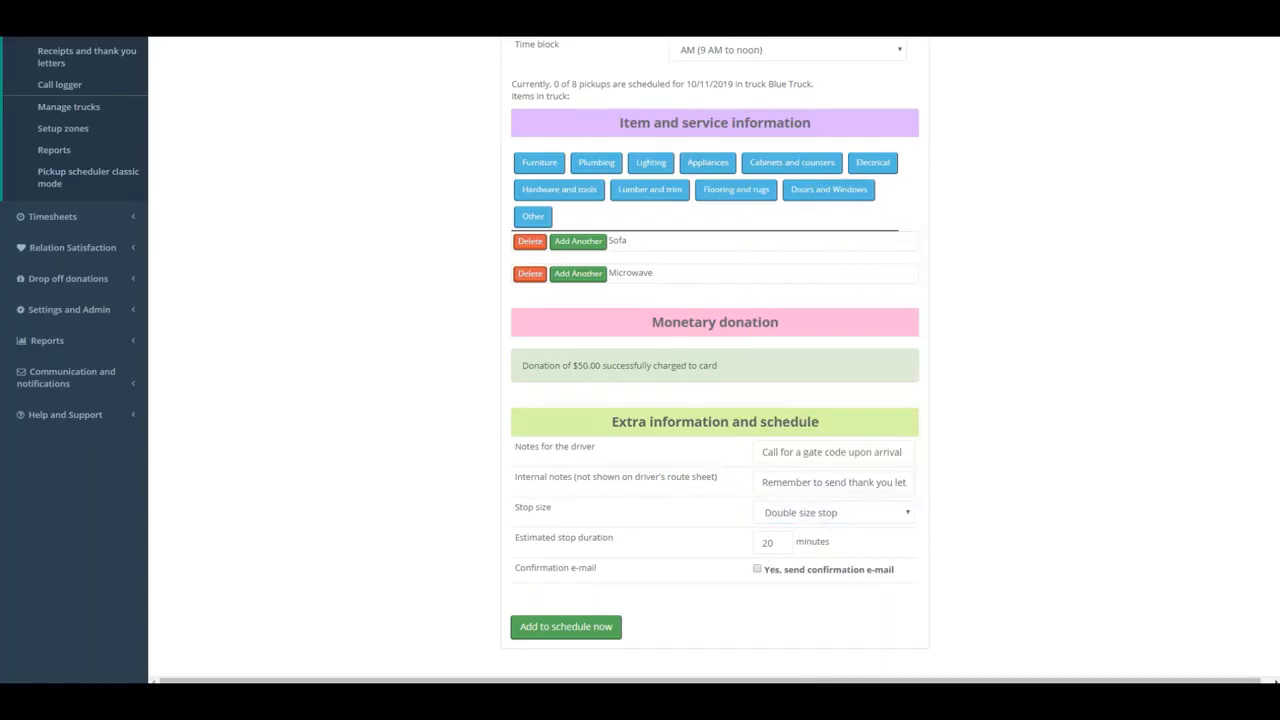
- Set the estimated stop duration to 45 minutes and enable the confirmation e-mail
key("Tab")
type("45")
left_click(757, 569)
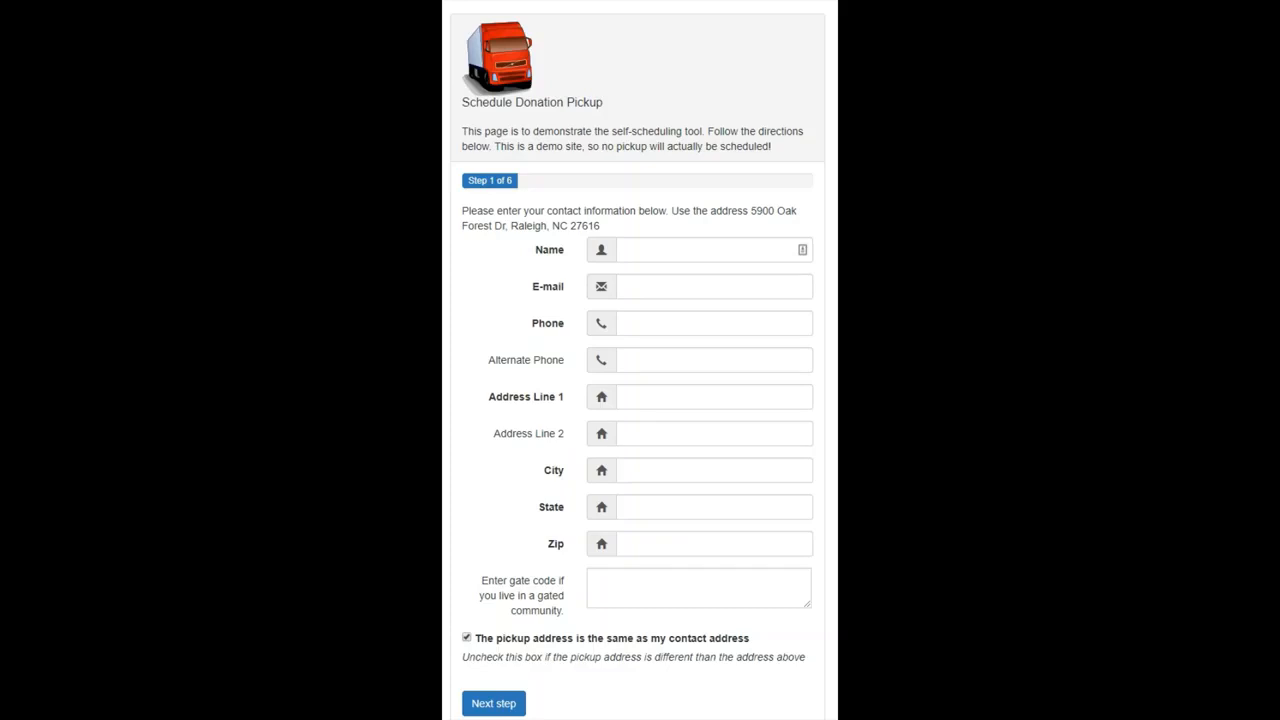
- Enter the donor's full name, e-mail address and phone number in the self-scheduling contact form
left_click(790, 249)
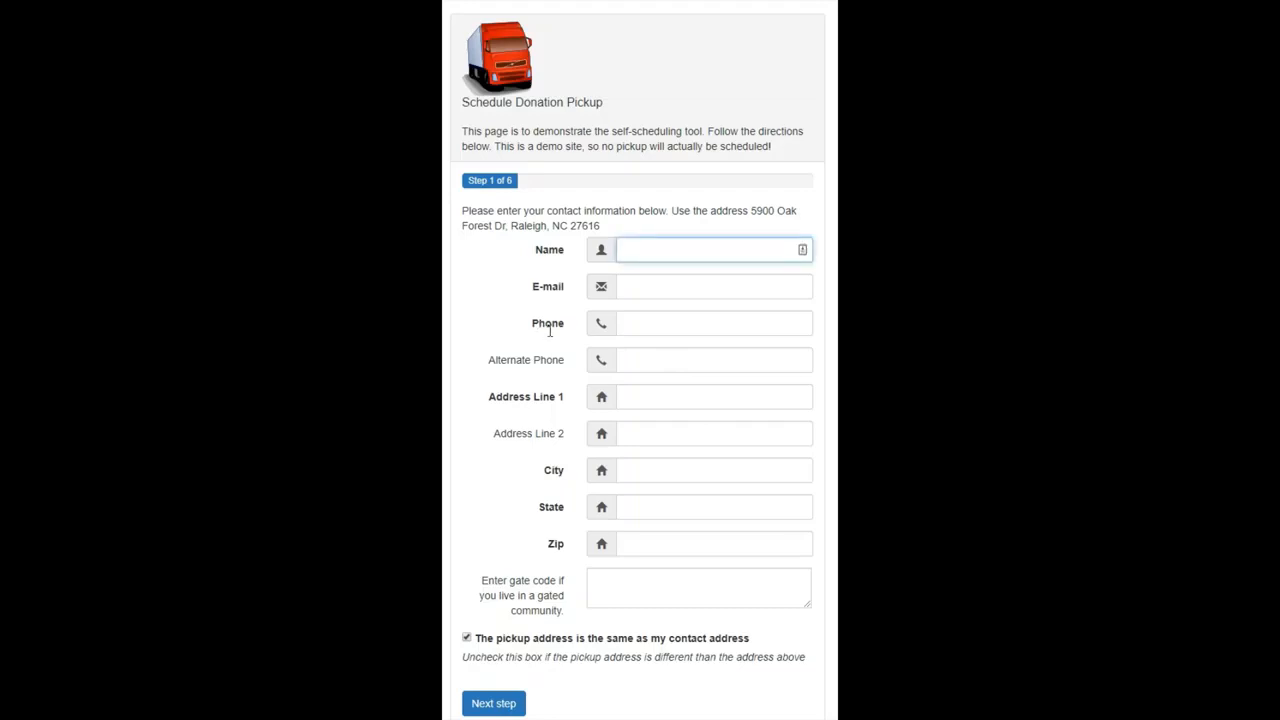
key("Tab")
key("Tab")
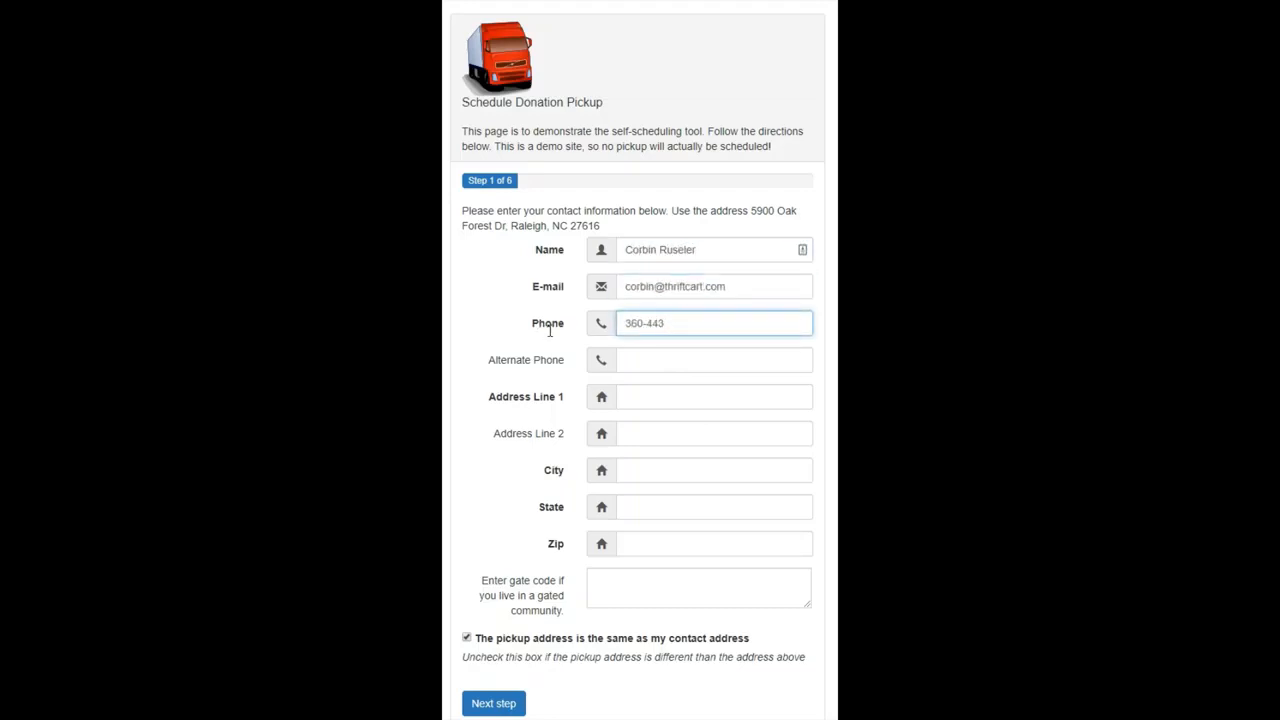
- Try to submit the contact form with a street address, city, state and ZIP code for the donor
key("Tab")
key("Tab")
type("4515 Somewhere Ave")
key("Tab")
key("Tab")
type("SmallVille")
key("Tab")
type("ID")
key("Tab")
type("12545")
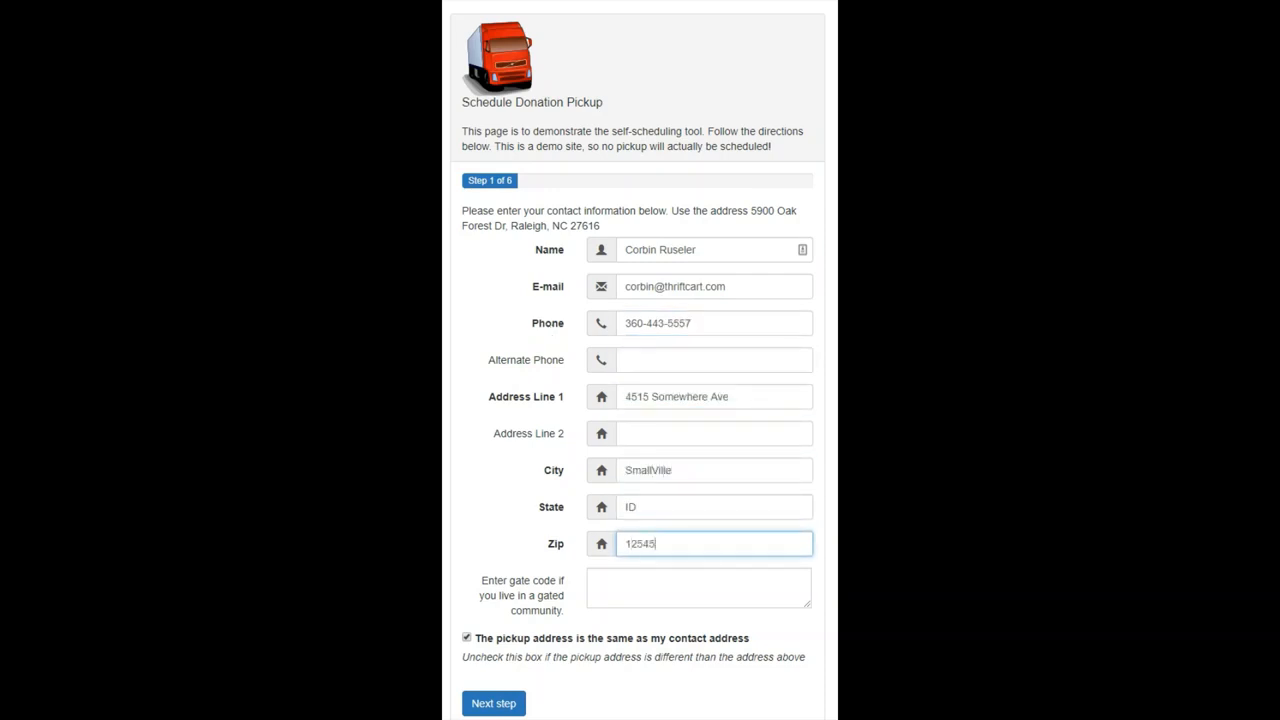
key("Return")
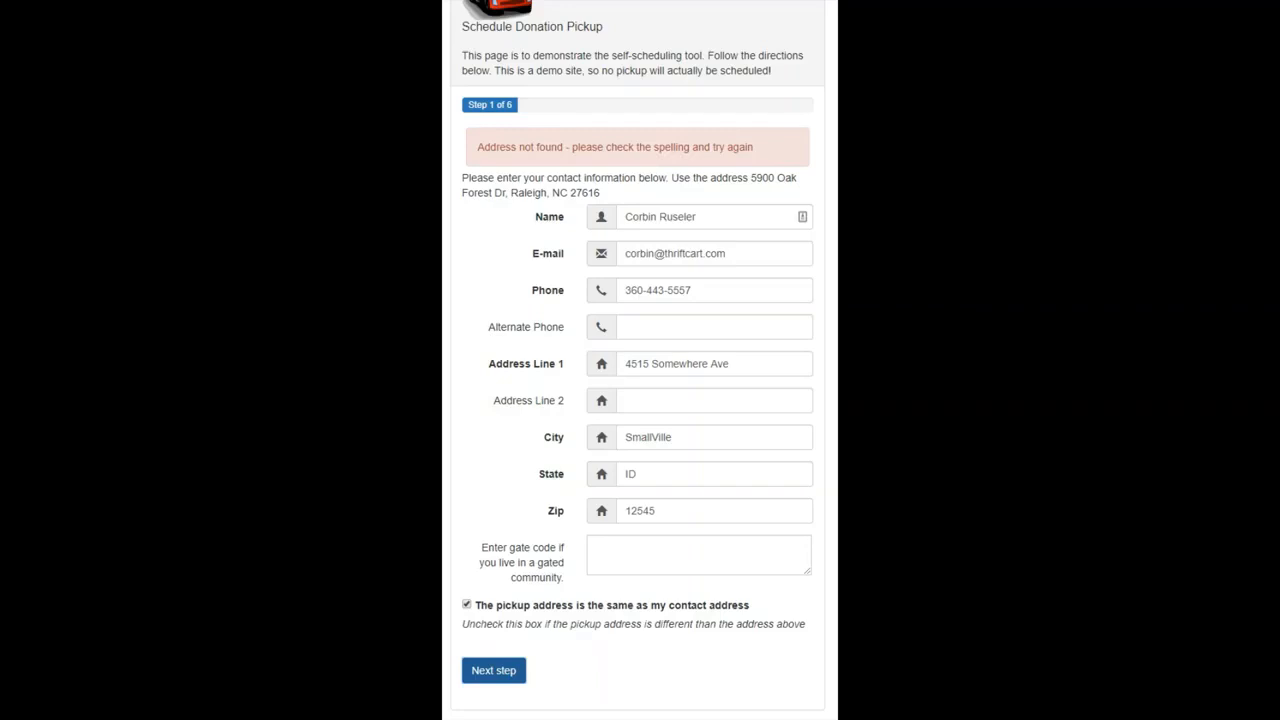
- Replace the street address, city, state and ZIP code with the address given in the form's instructions and submit the contact details
left_click_drag(732, 365, 500, 372)
key("BackSpace")
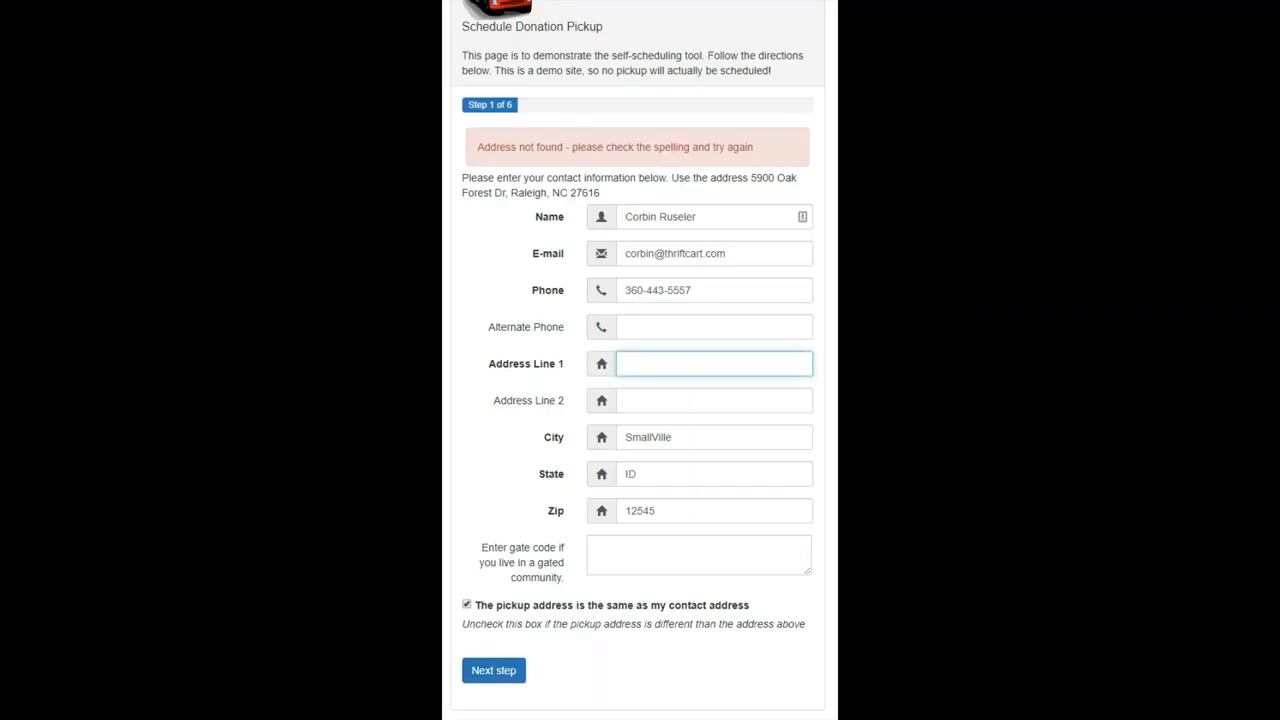
key("Tab")
type("Raleigh")
key("Tab")
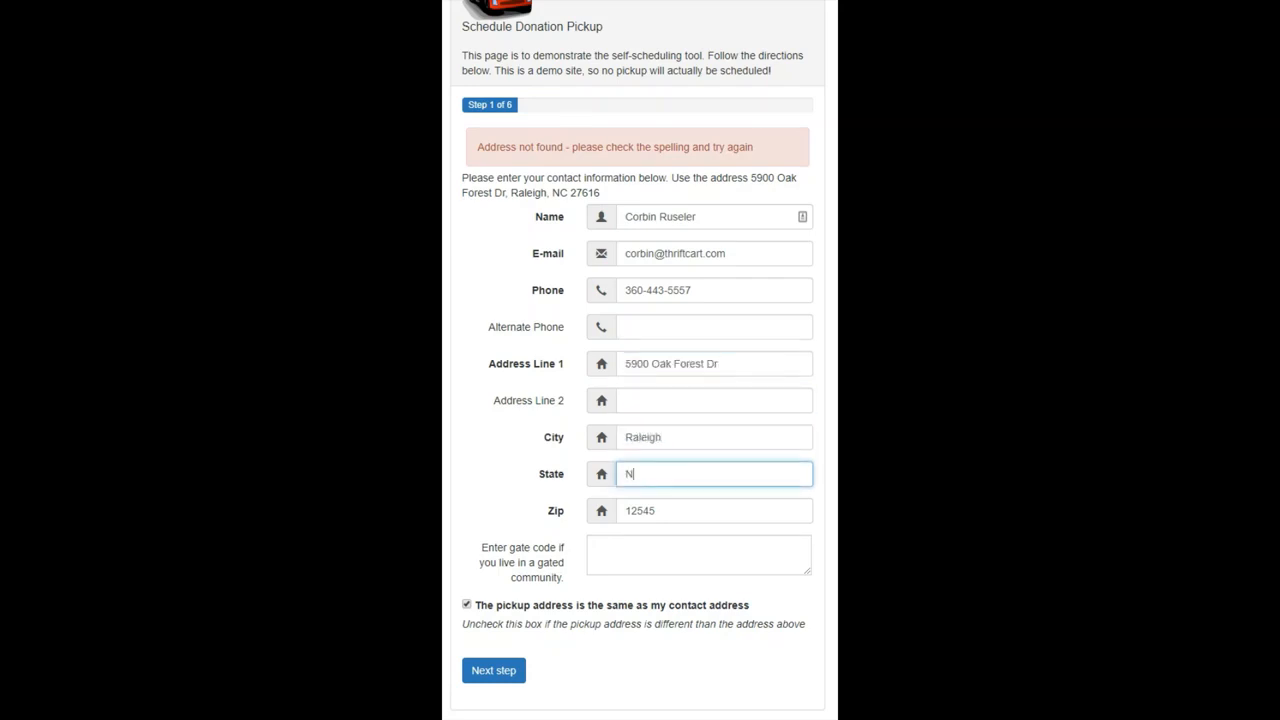
type("NC")
key("Tab")
type("27616")
key("Return")
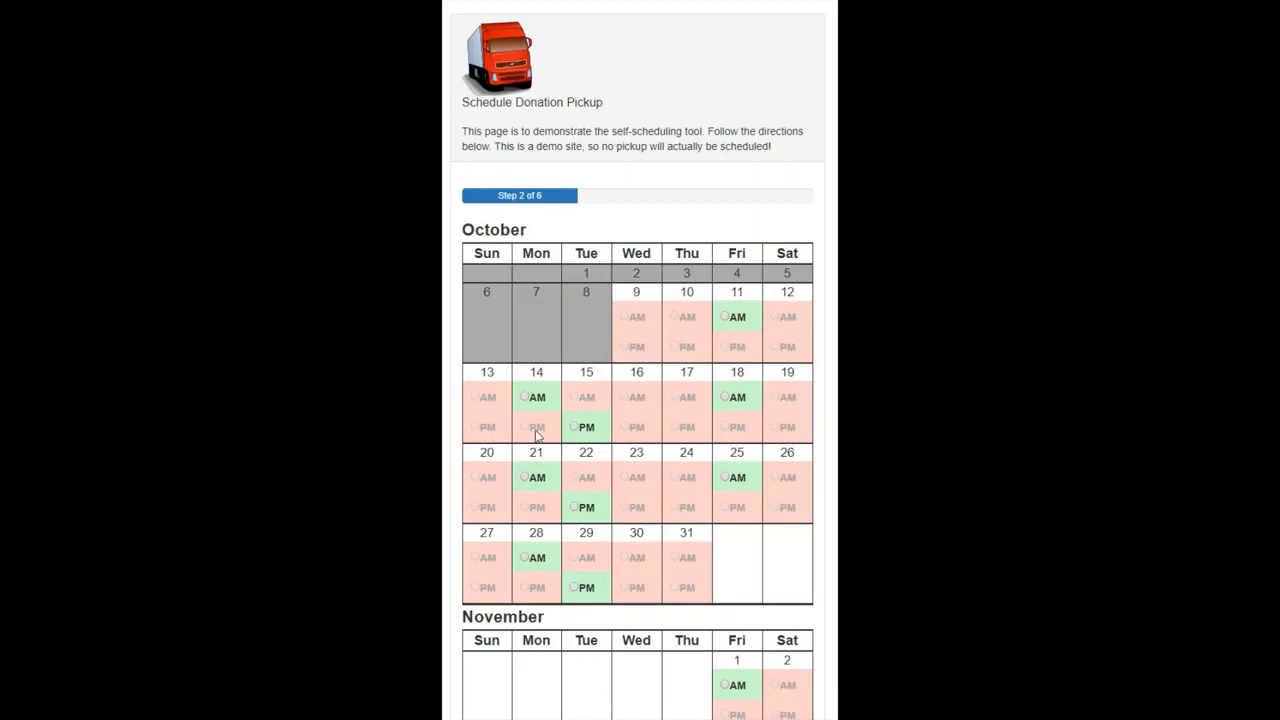
- Choose the AM slot on Friday, October 11 as the pickup date and continue to the items
key("space")
scroll(669, 499, "down", 5)
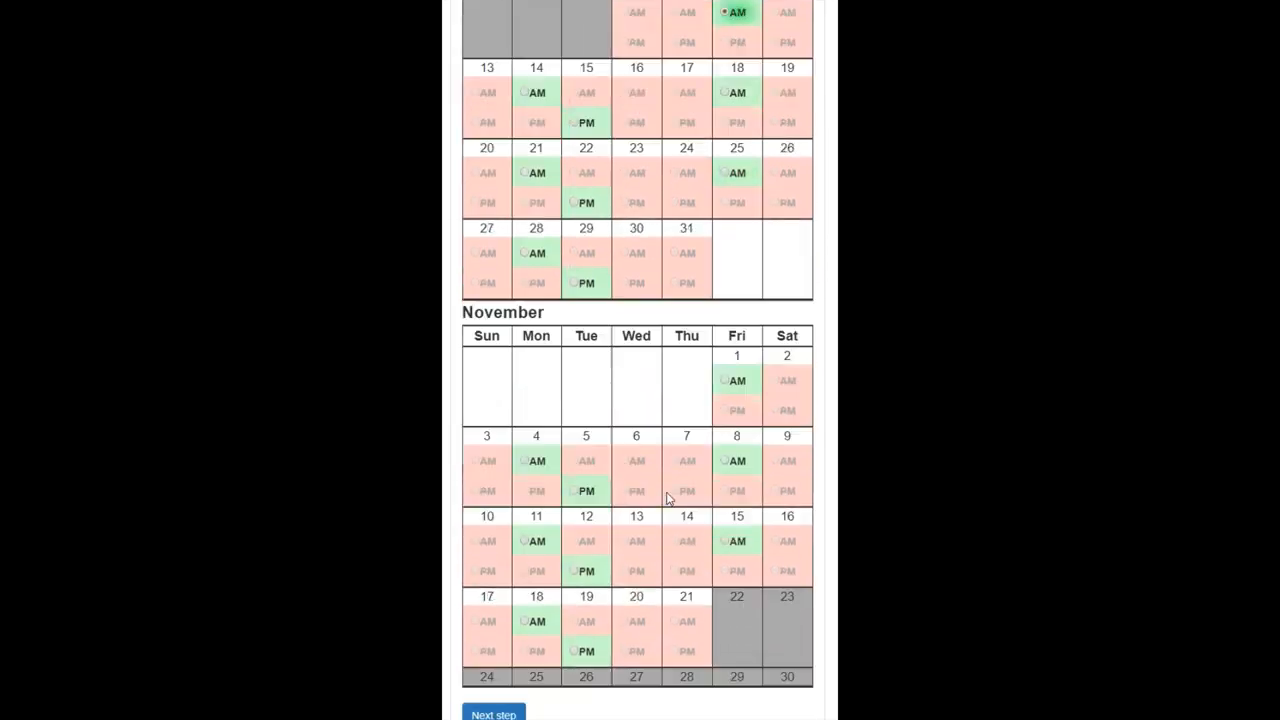
key("Return")
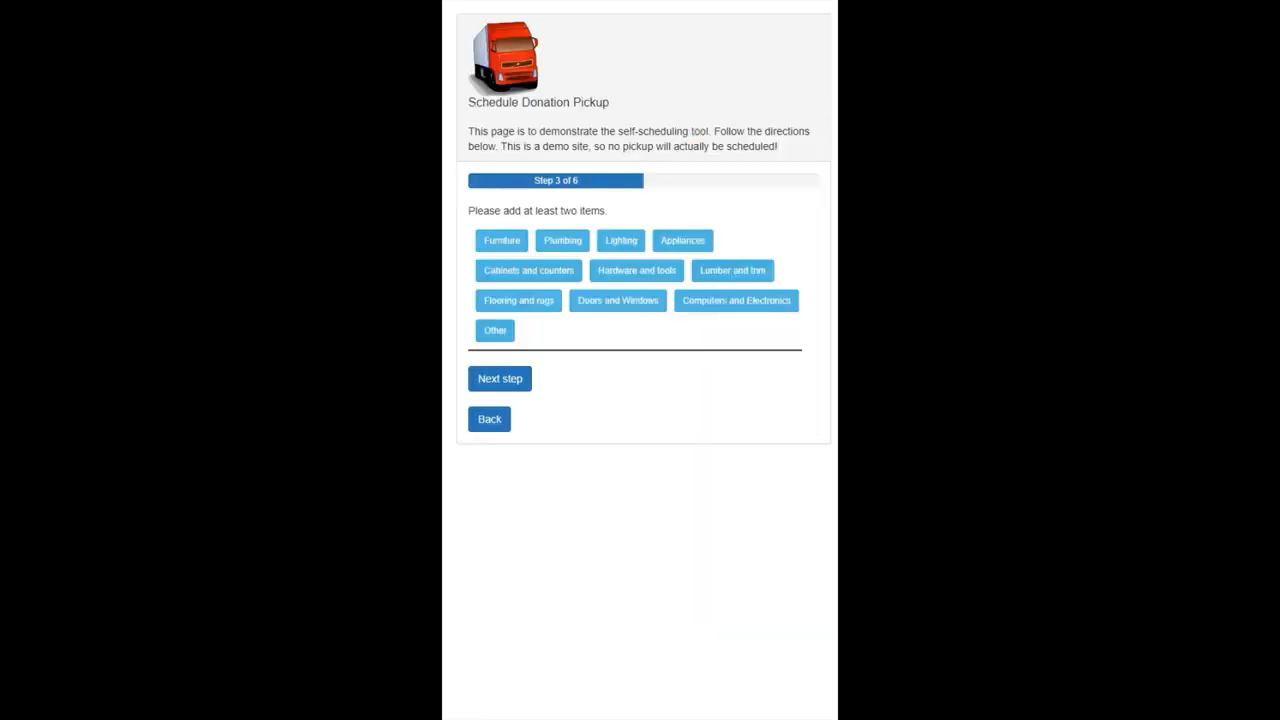
- Add one Armoire from the Furniture category to the donated items
left_click(502, 241)
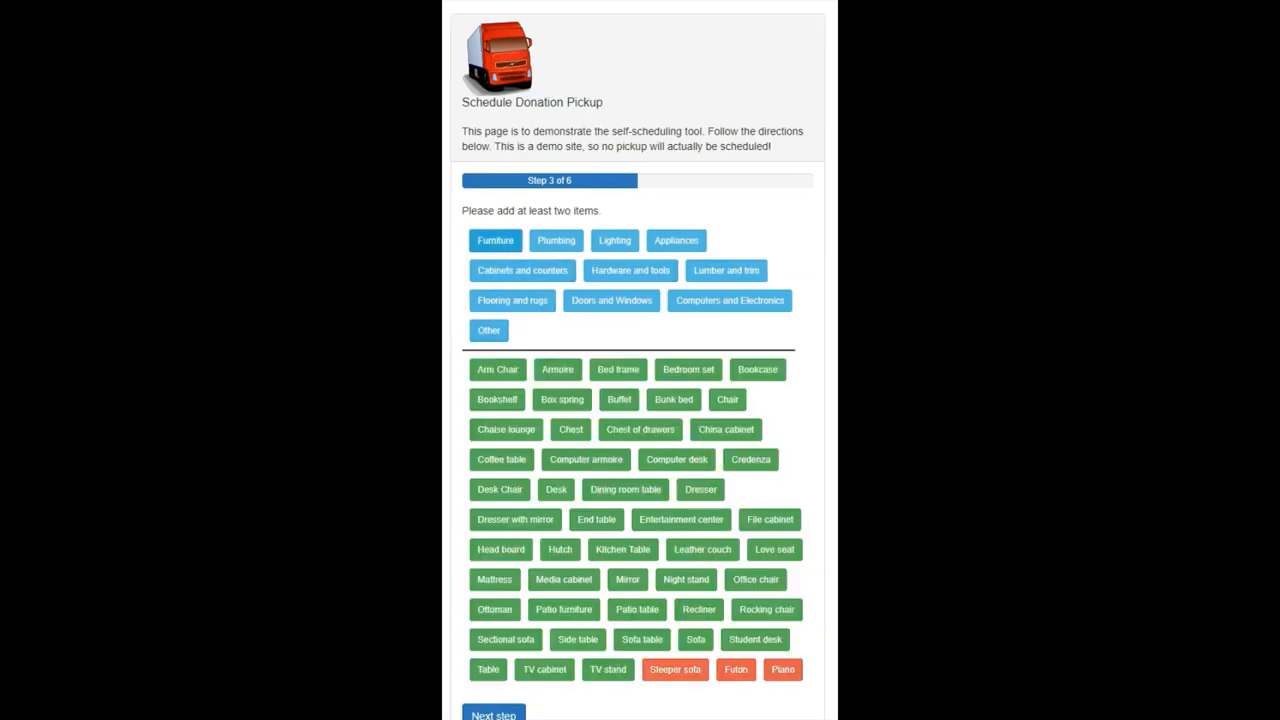
left_click(556, 373)
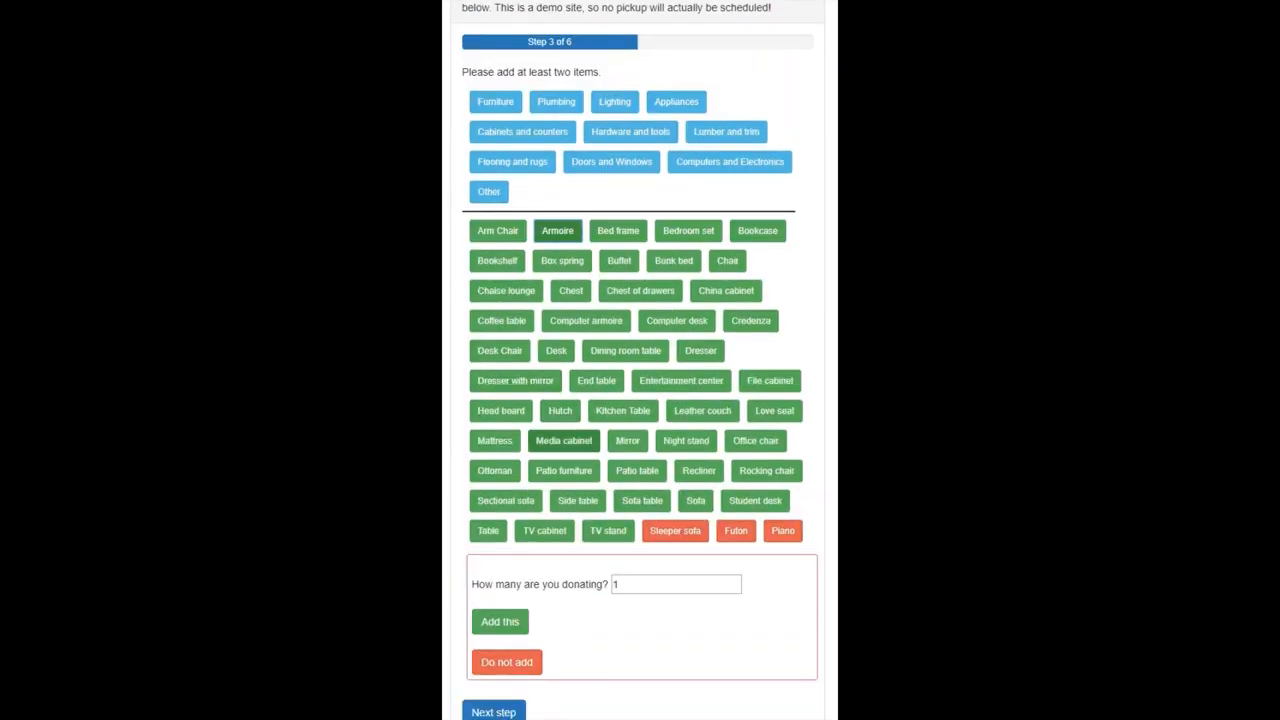
left_click(500, 622)
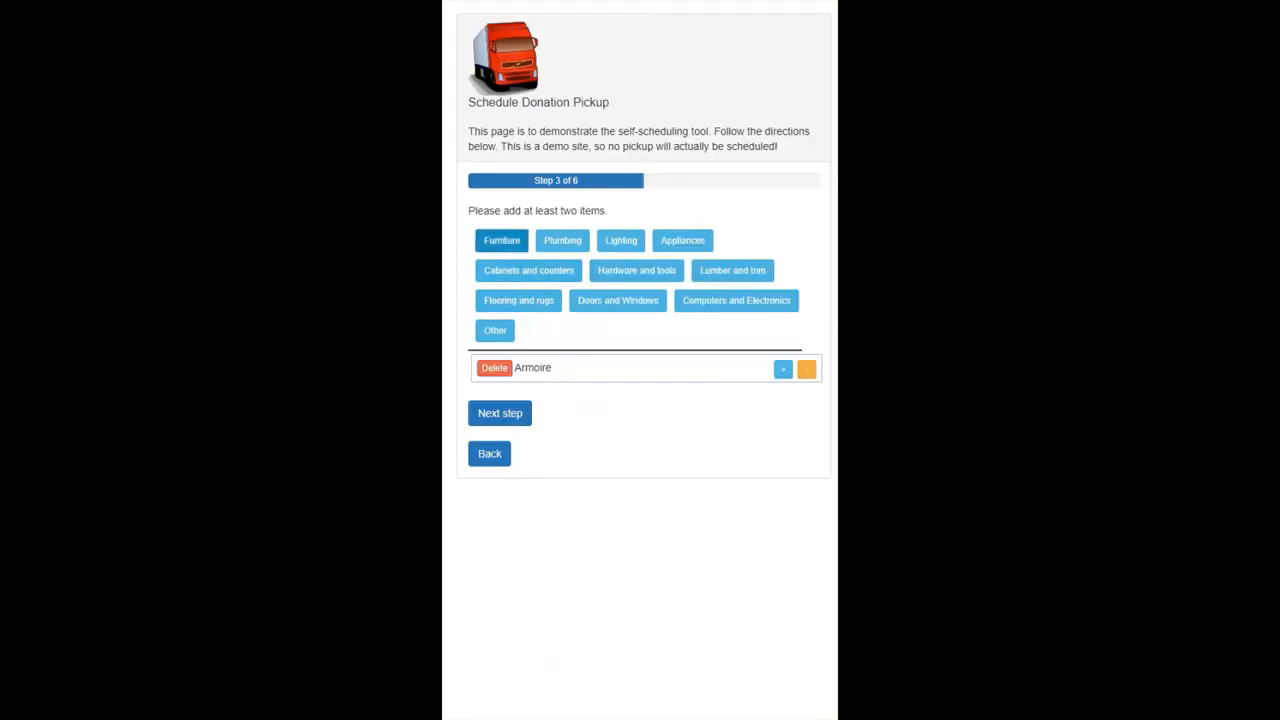
- Add one Sofa from the Furniture category and continue past the image upload without adding any images
left_click(502, 240)
left_click(696, 640)
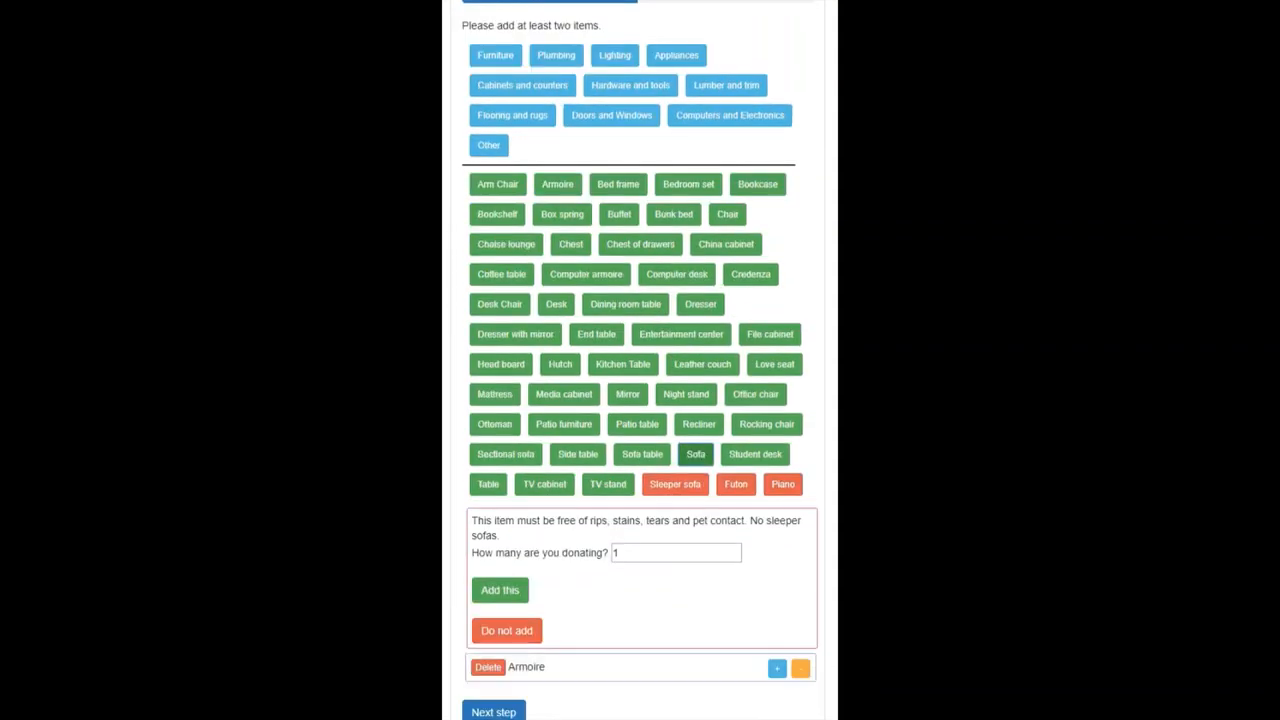
left_click(500, 590)
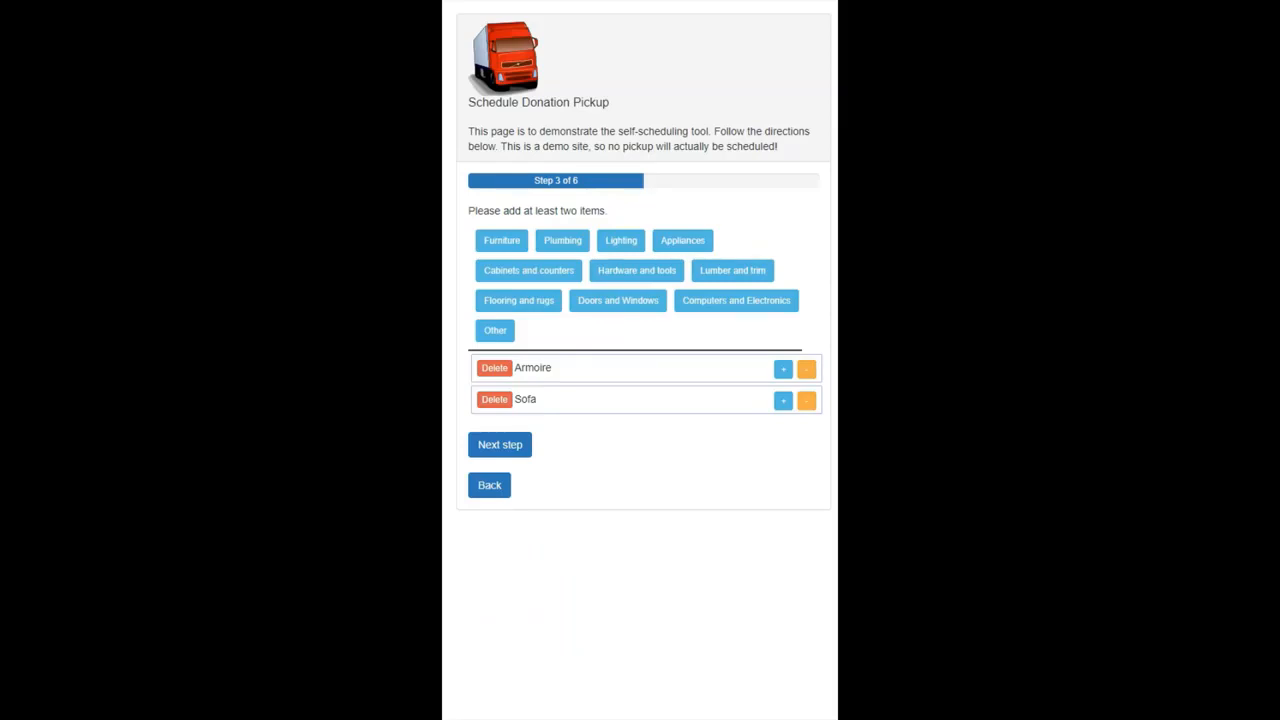
left_click(500, 444)
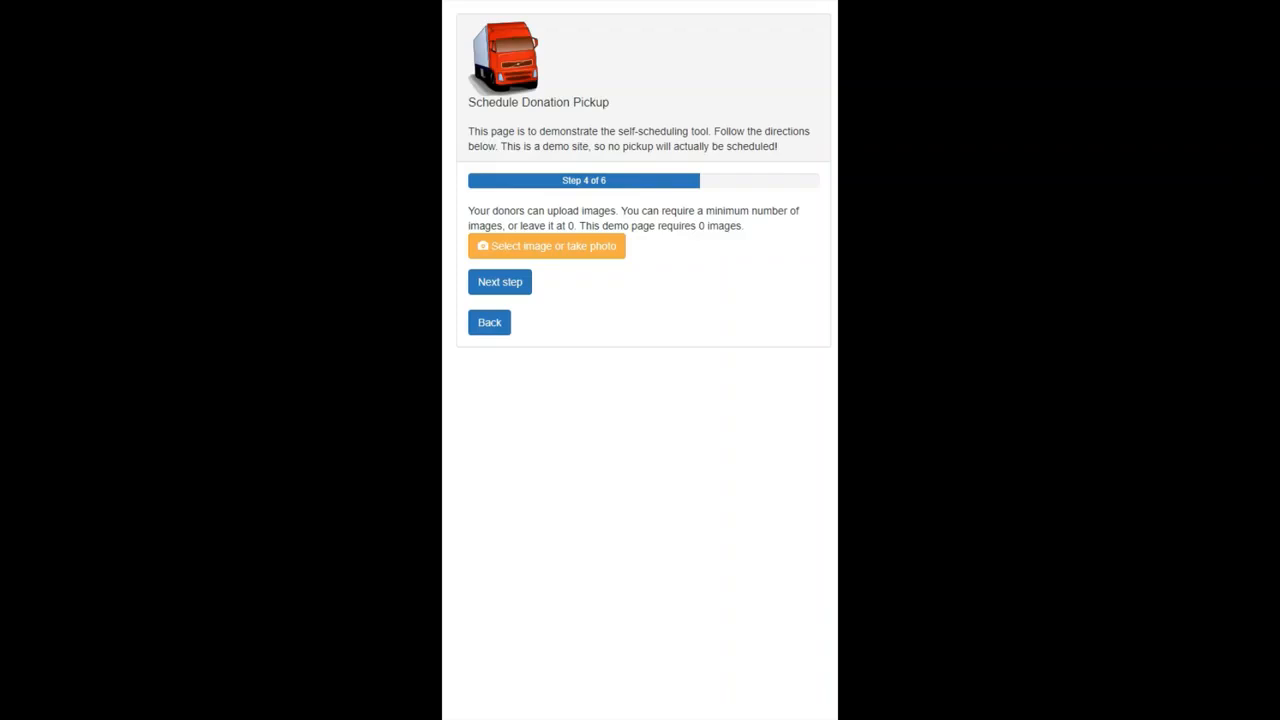
left_click(500, 282)
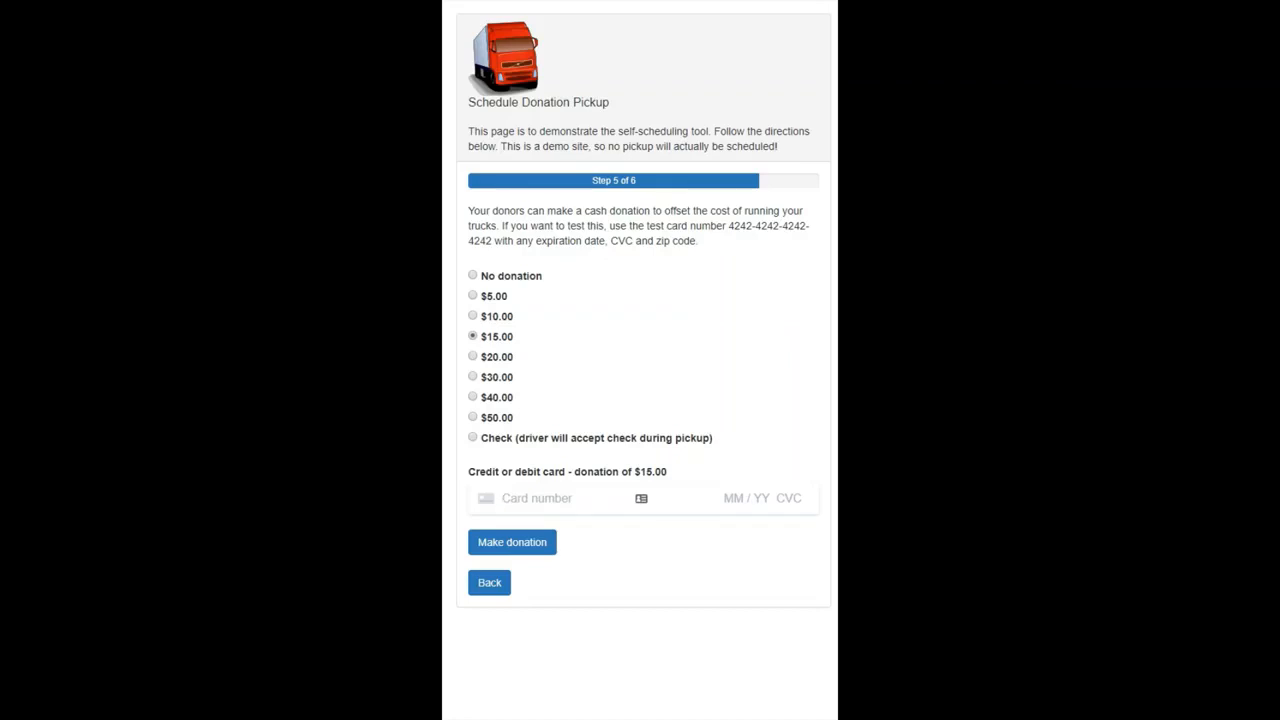
- Pay the $15.00 donation by entering the card number, expiry date, CVC and ZIP code, and schedule the pickup
type("424242424242424204242424242")
type("4")
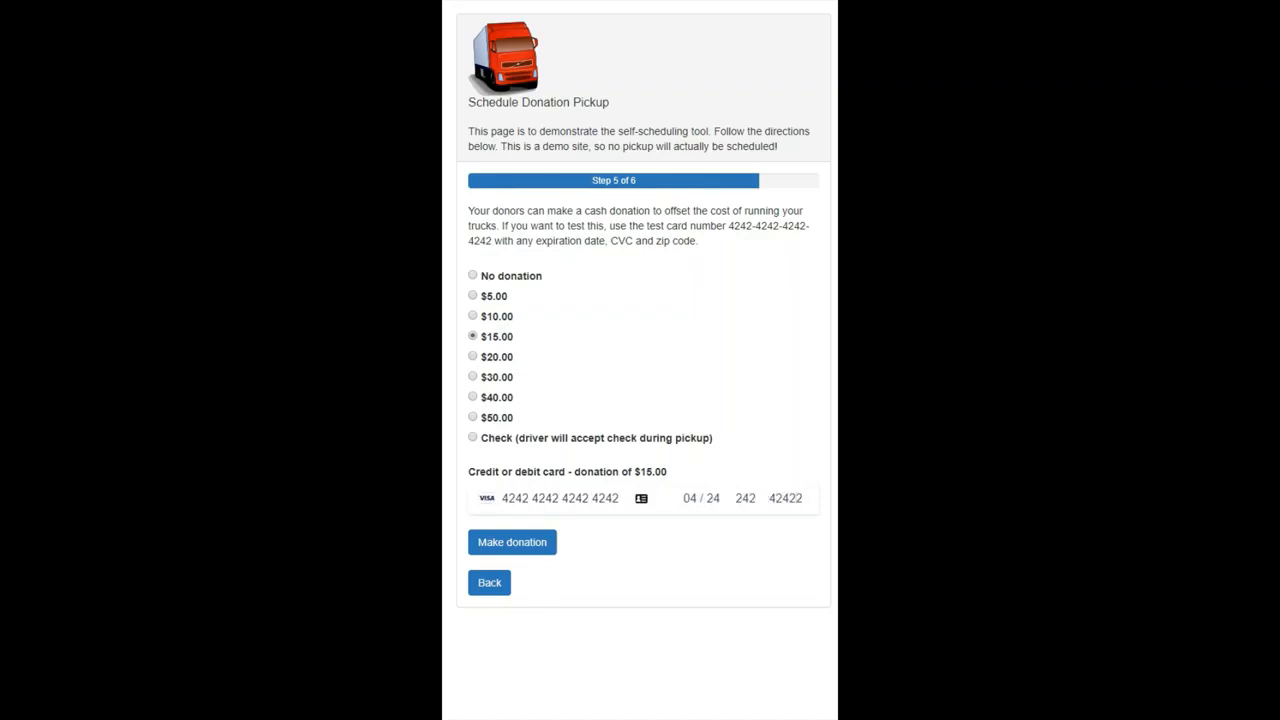
key("Return")
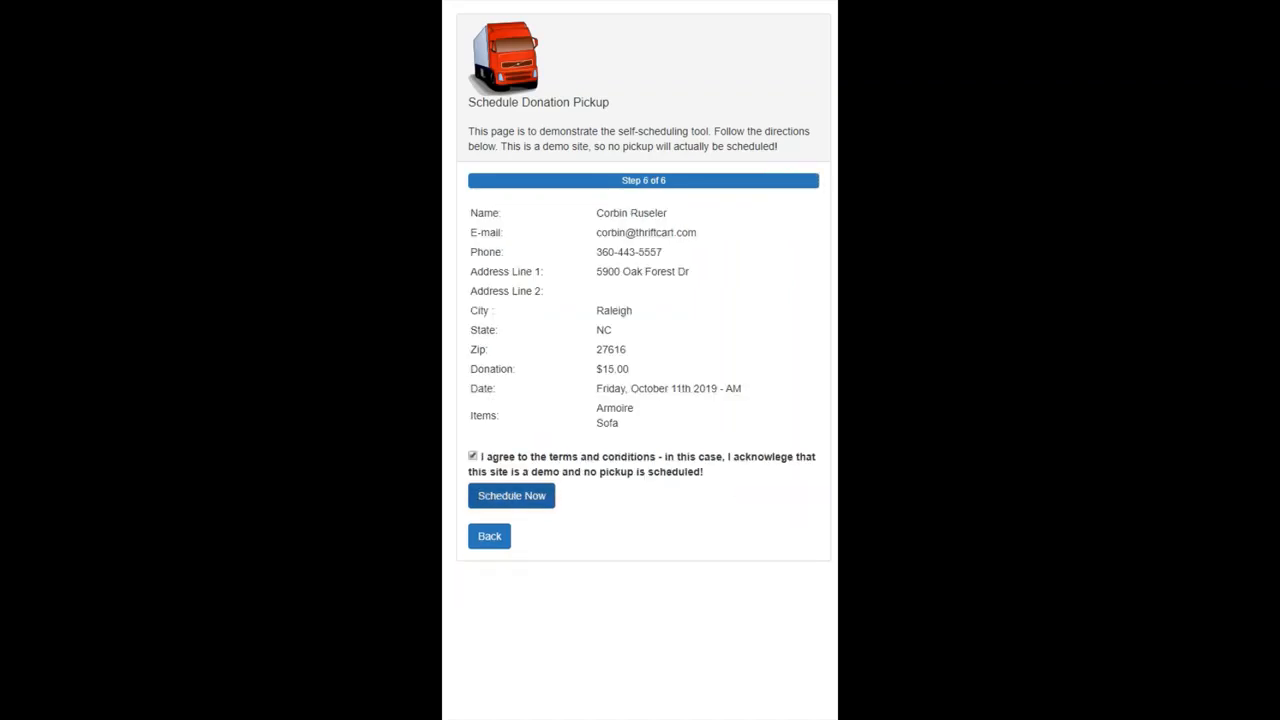
left_click(511, 496)
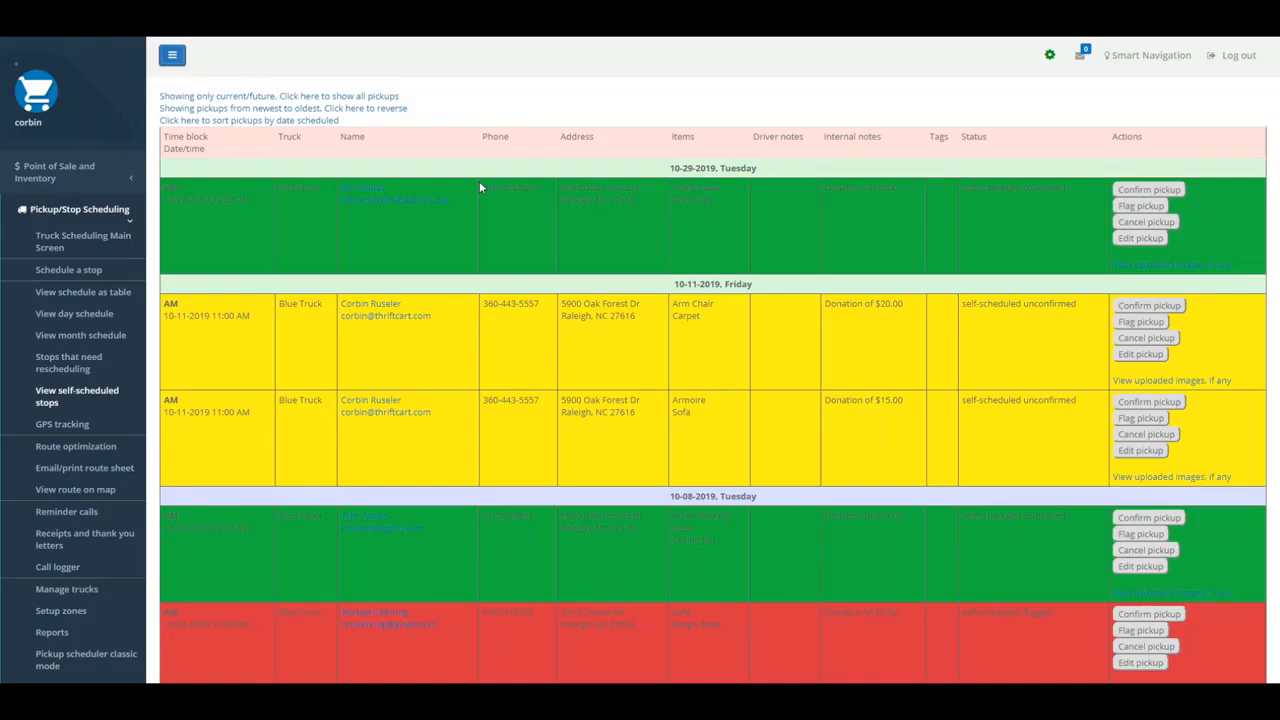
- Confirm the self-scheduled 10-11-2019 pickup containing the Arm Chair and Carpet
left_click(1149, 305)
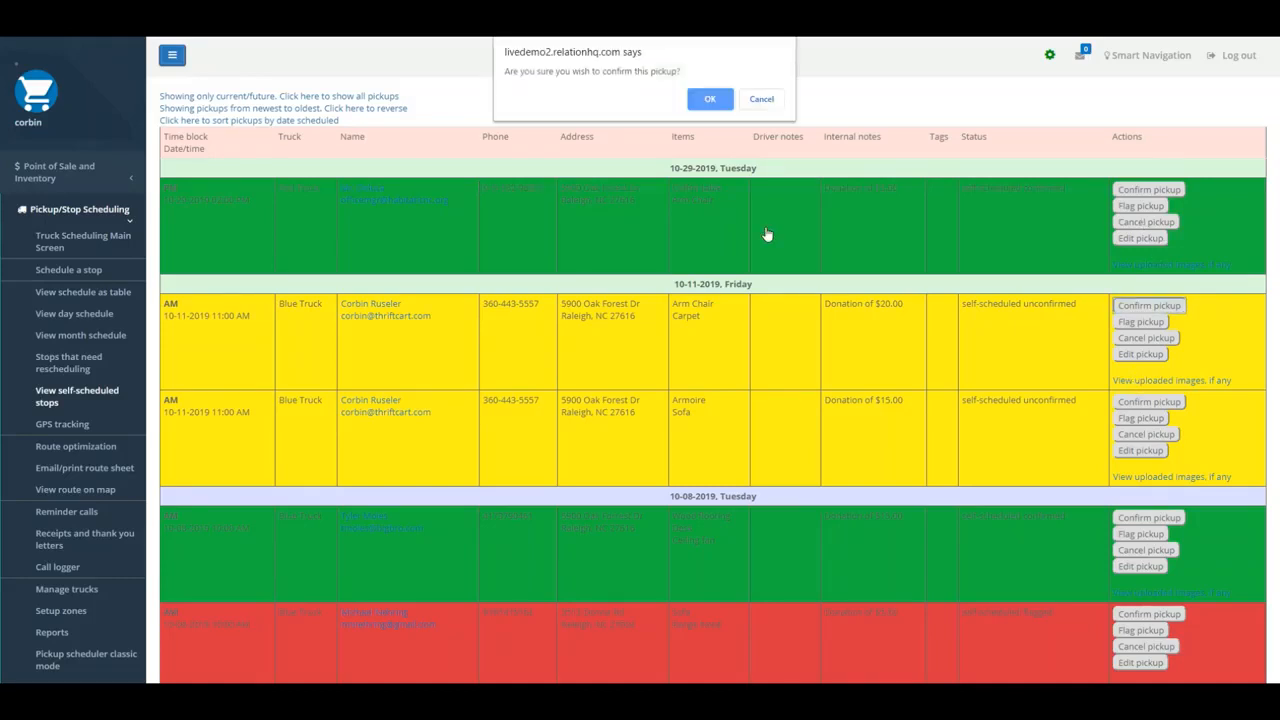
left_click(710, 98)
- View the uploaded images for the unconfirmed Armoire and Sofa pickup and return to the self-scheduled stops
scroll(1019, 350, "down", 1)
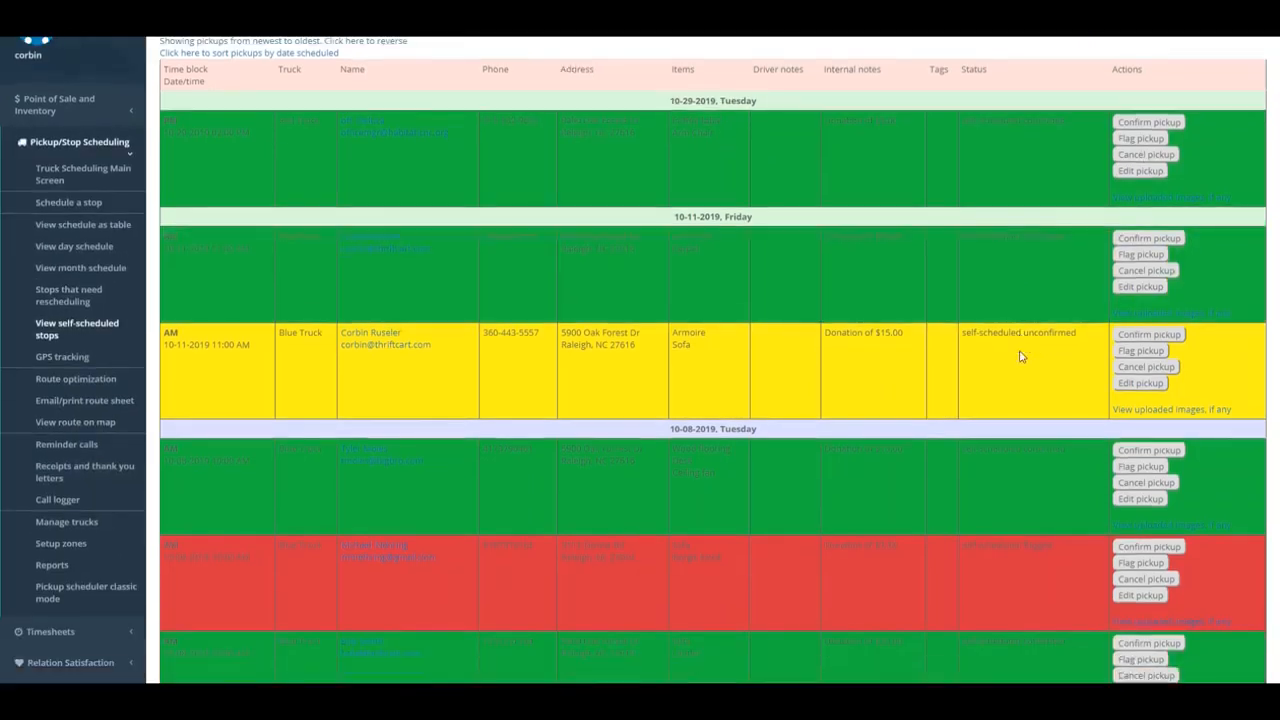
scroll(1021, 356, "down", 1)
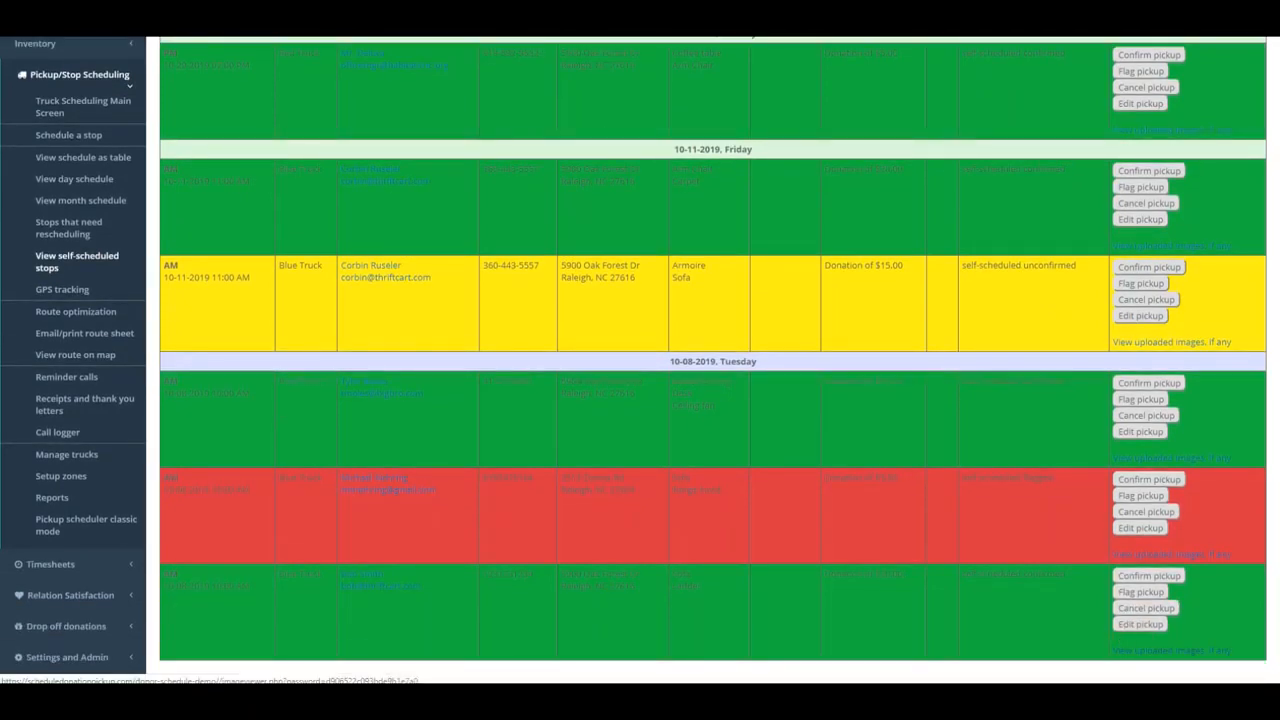
left_click(1171, 342)
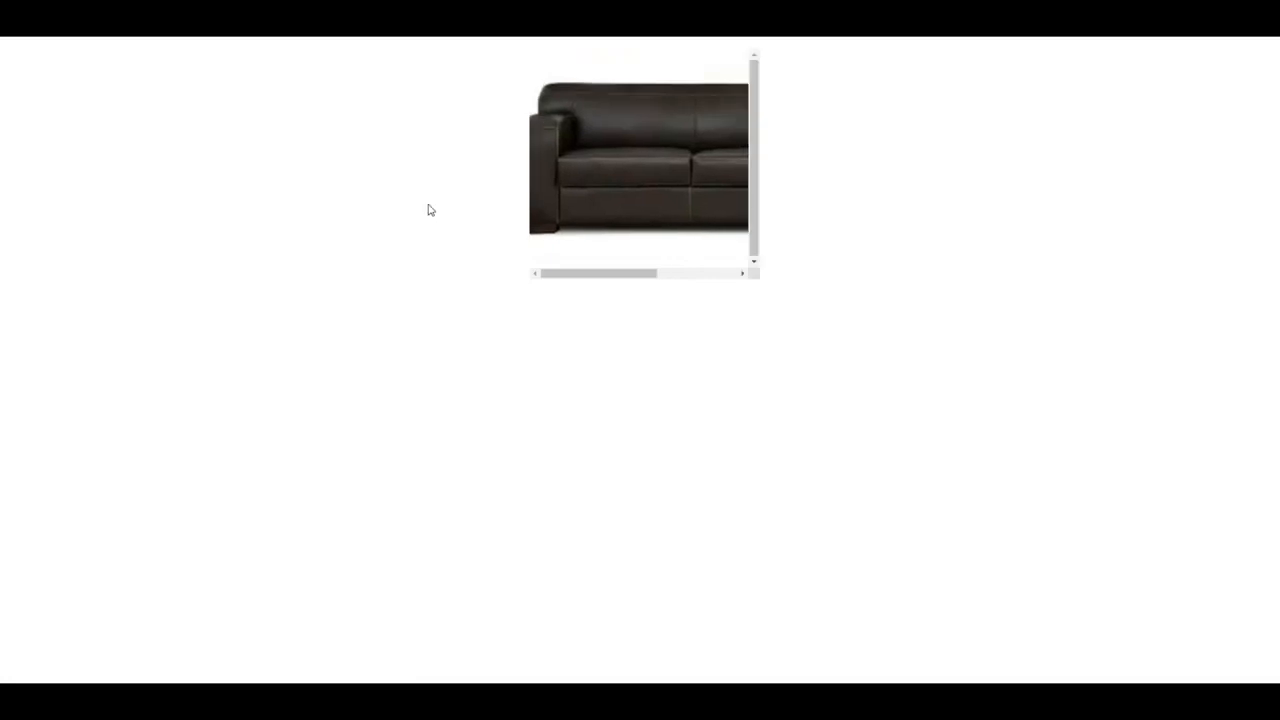
key("alt+Left")
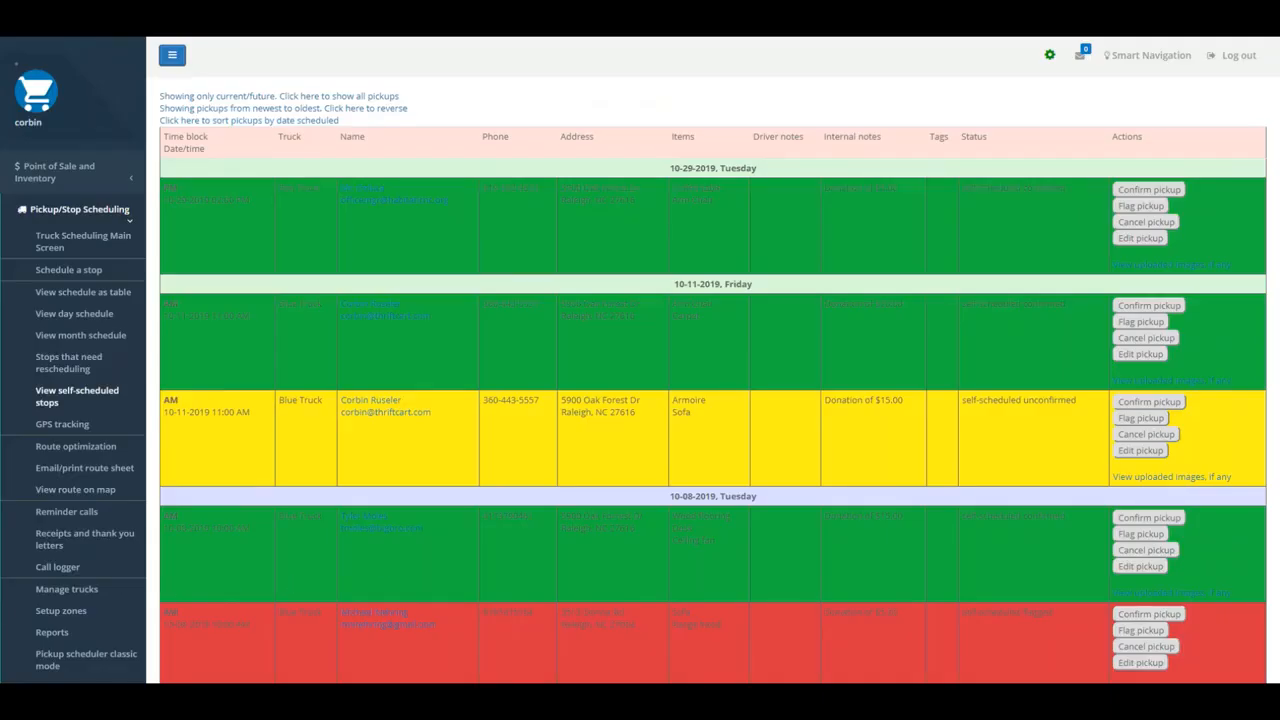
- Open route optimization for the Blue Truck on 10-08-2019
left_click(76, 446)
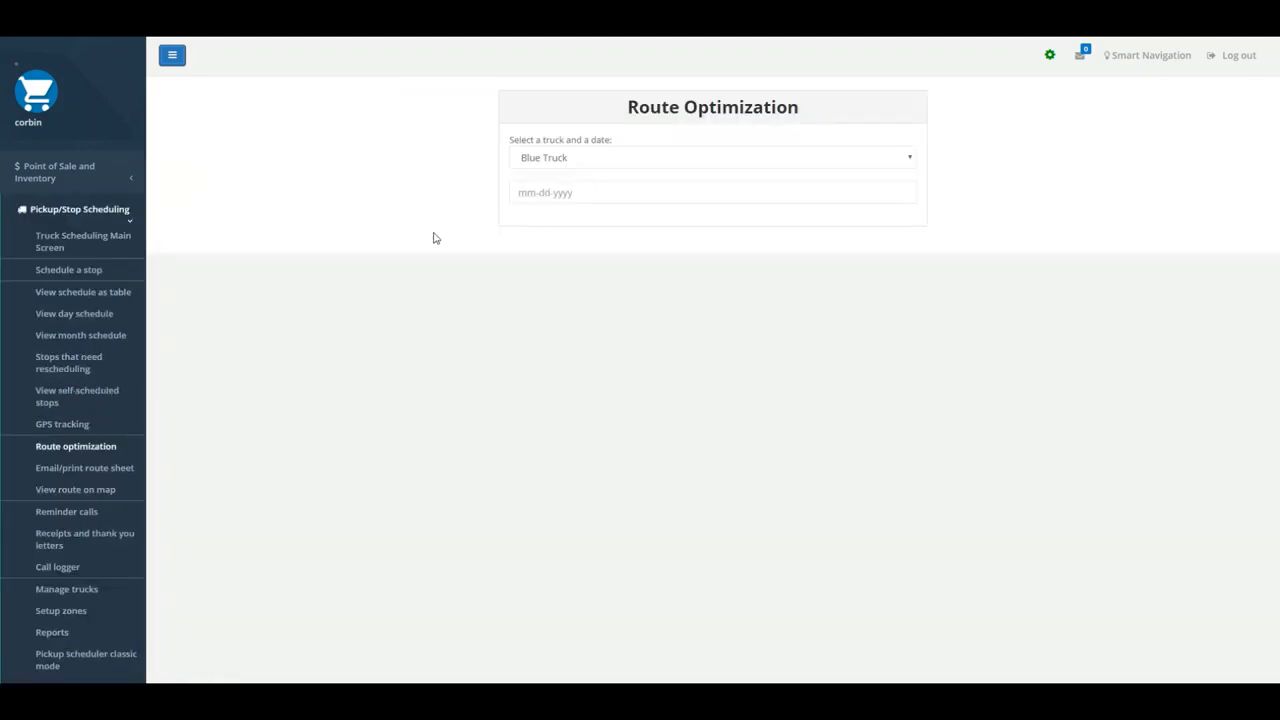
left_click(614, 192)
left_click(560, 275)
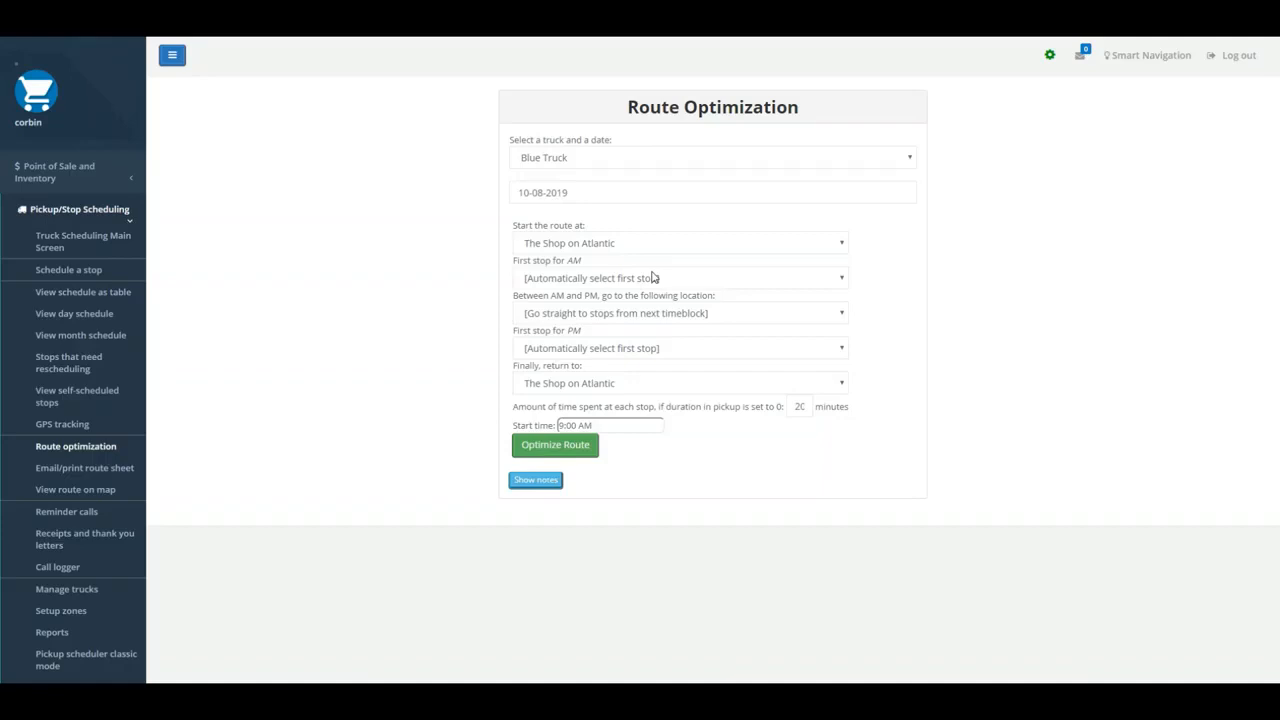
- Start the route at Build it More and send the truck to The Shop on Atlantic between AM and PM
left_click(562, 243)
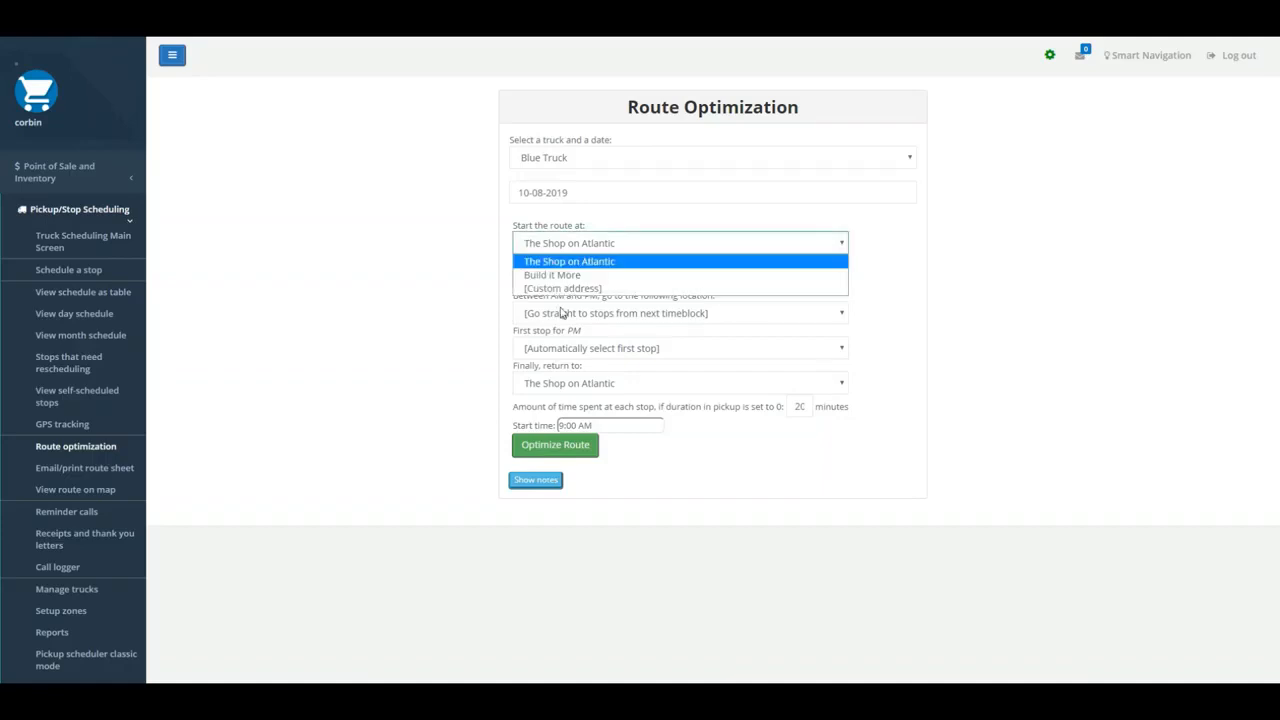
left_click(556, 276)
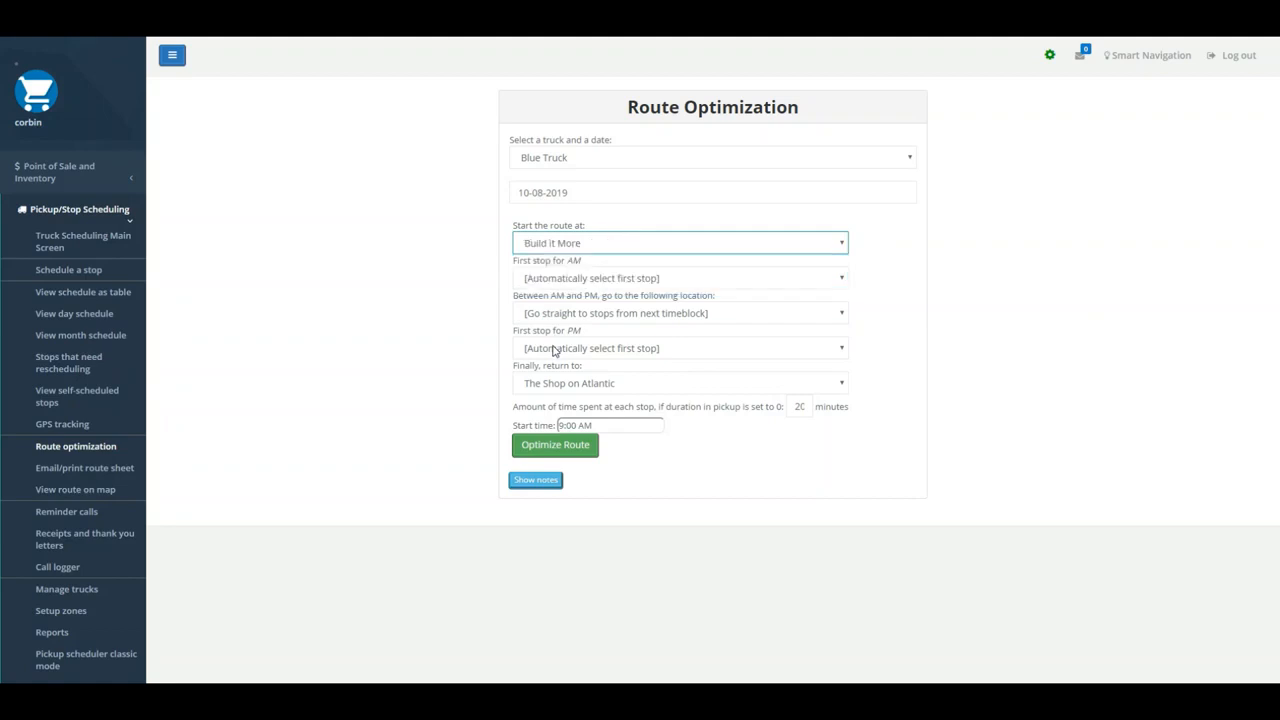
left_click(553, 313)
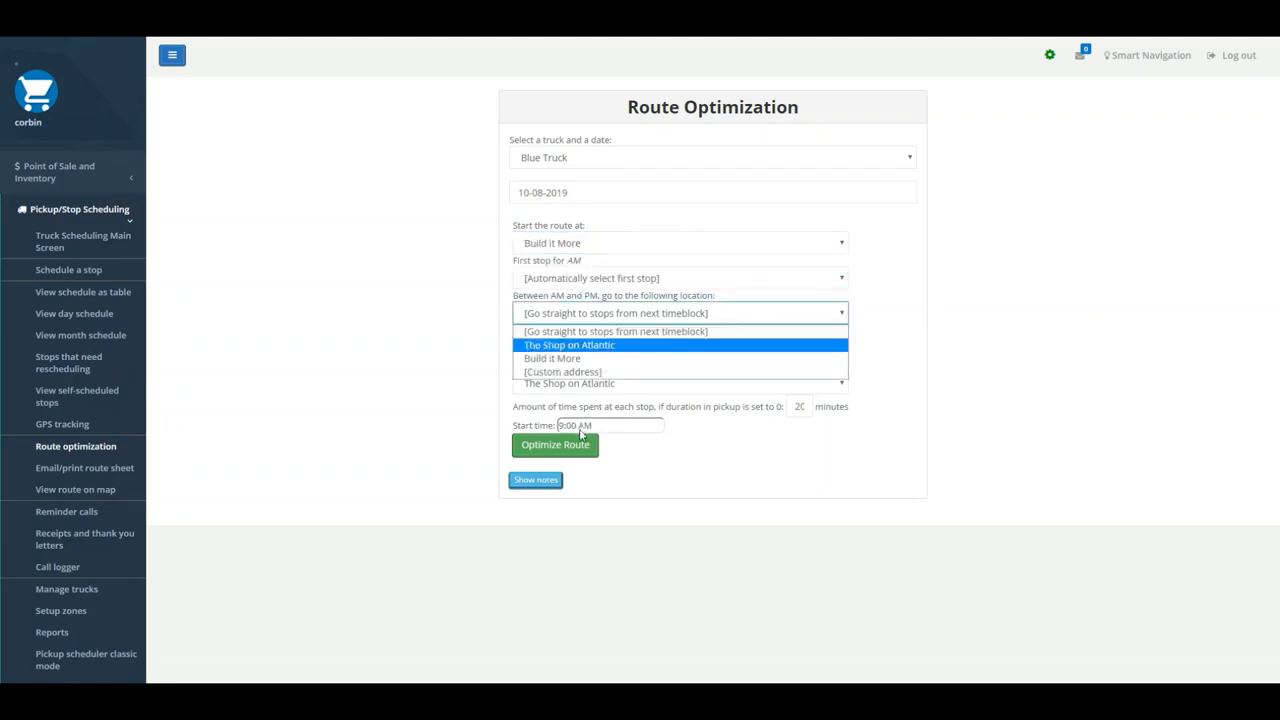
key("Return")
- Set the first PM stop to the listed customer's stop and optimize the route with an 8:00 AM start time
left_click(557, 348)
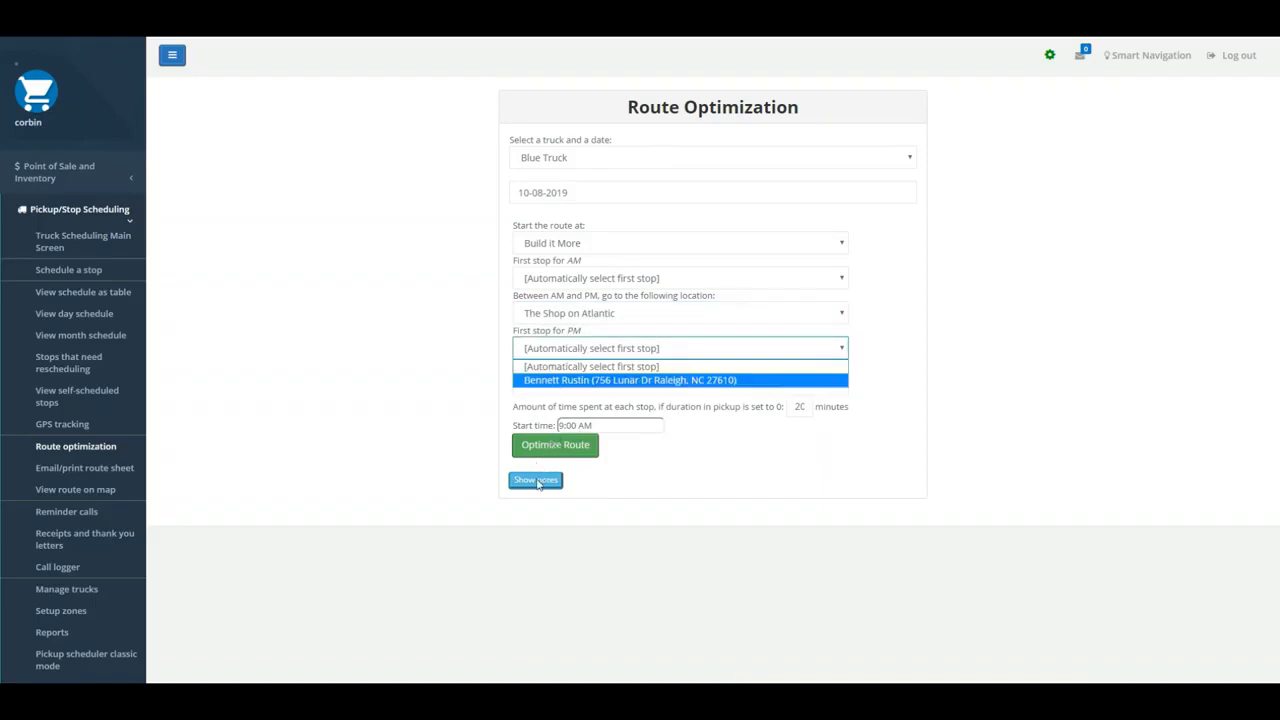
key("Return")
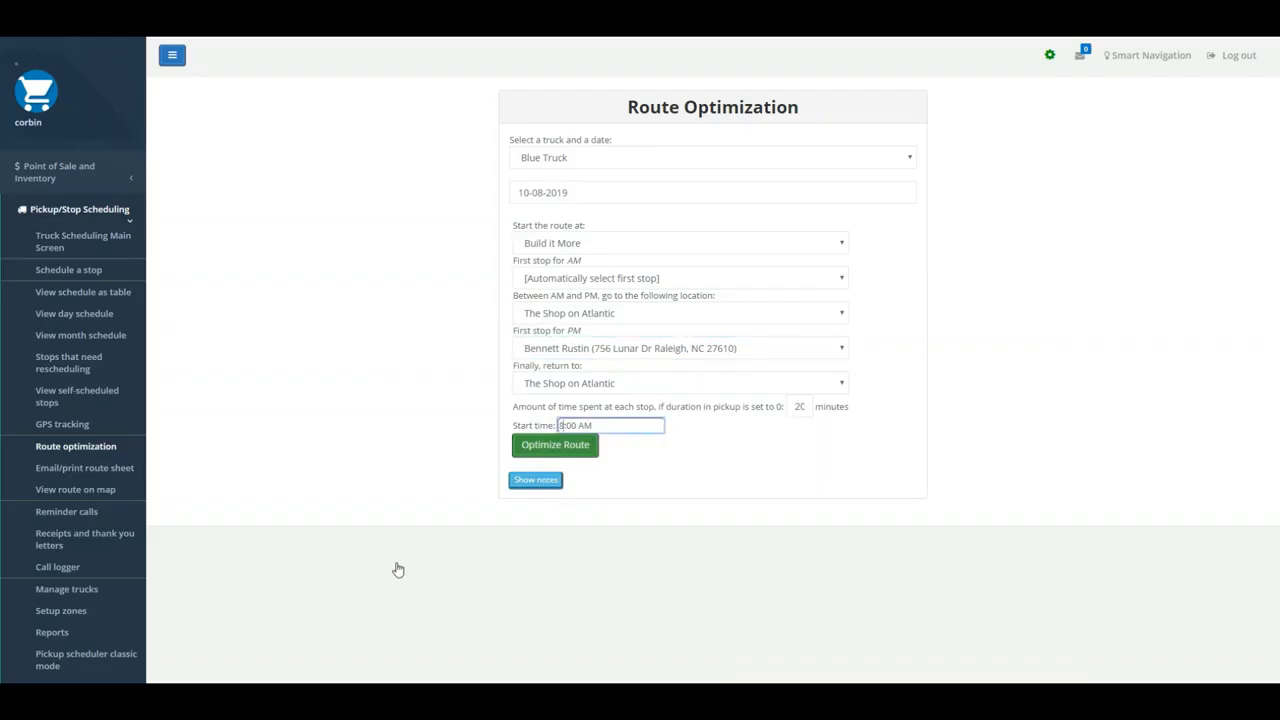
key("Return")
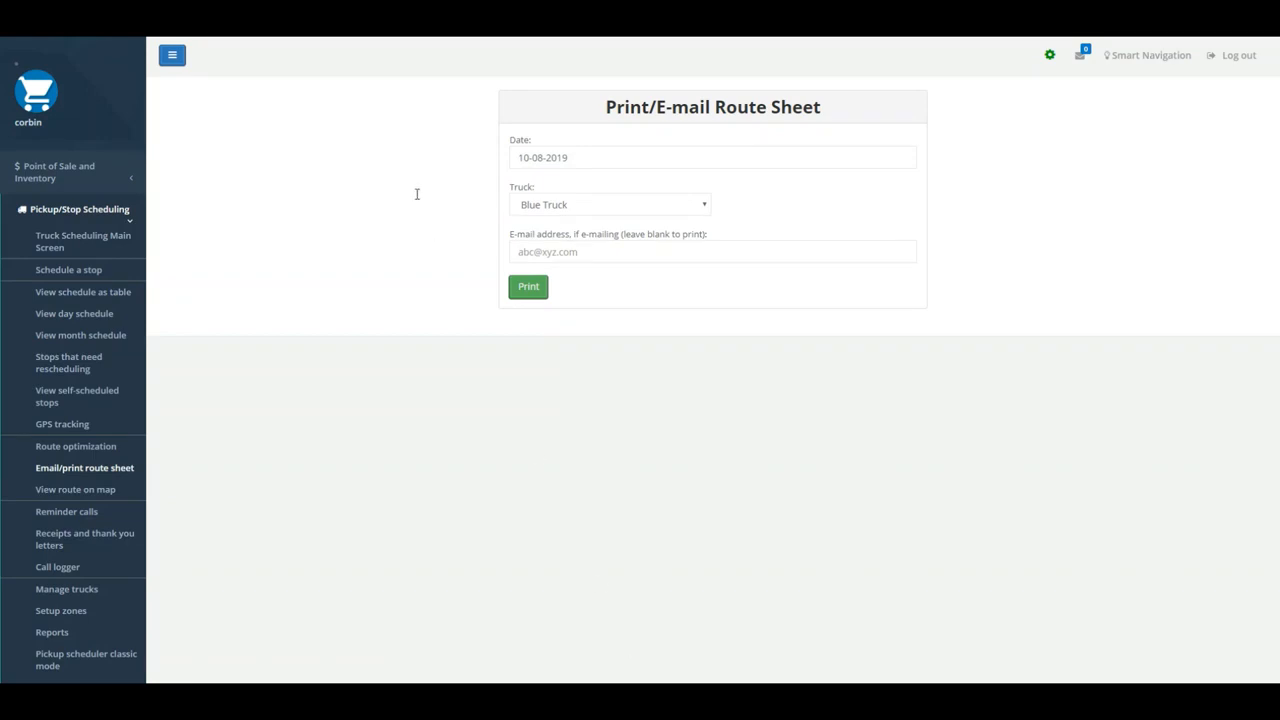
- E-mail the Blue Truck's 10-08-2019 route sheet to the staff member's e-mail address
key("Return")
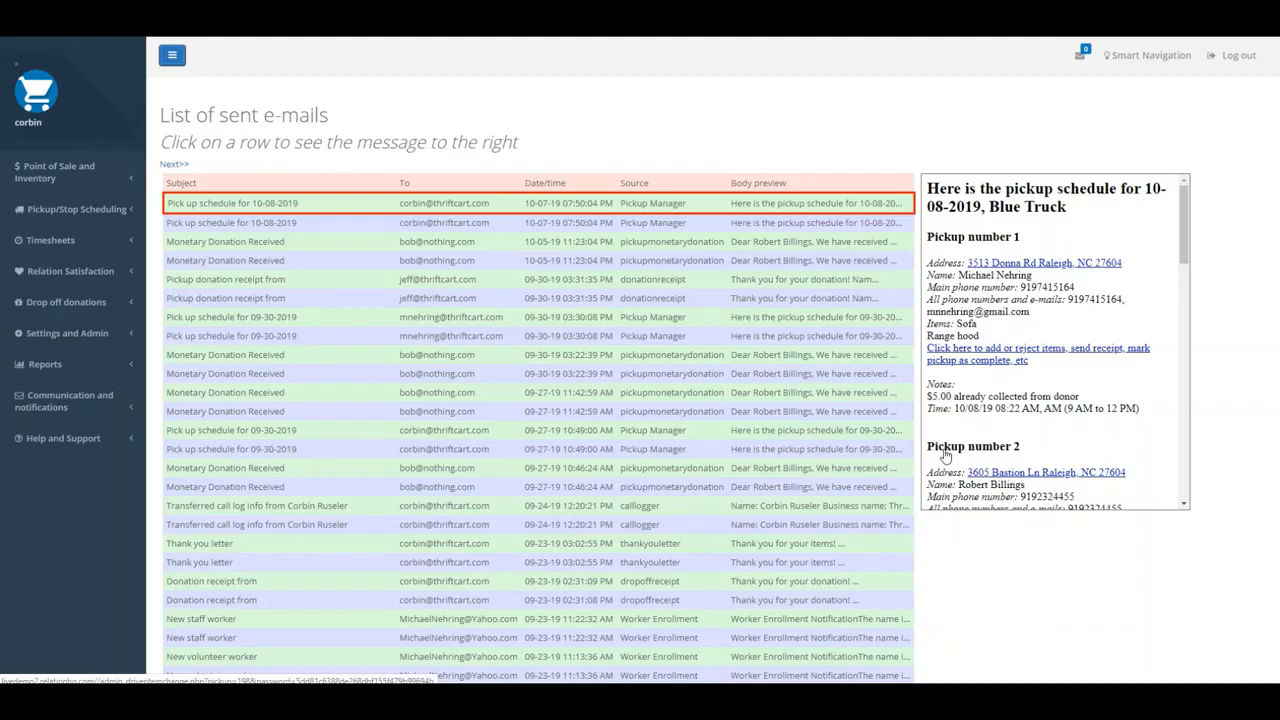
- Read through the first three pickups in the sent e-mail with the 10-08-2019 Blue Truck schedule
scroll(1035, 472, "down", 3)
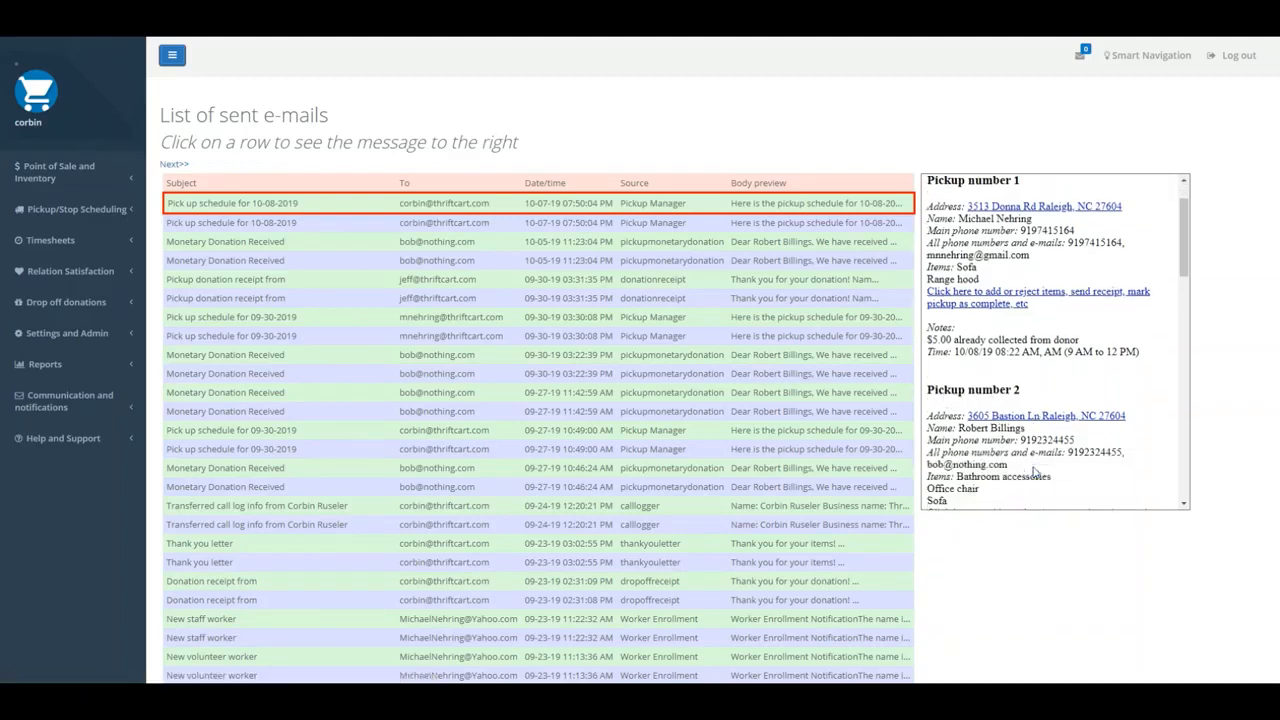
scroll(1035, 472, "down", 1)
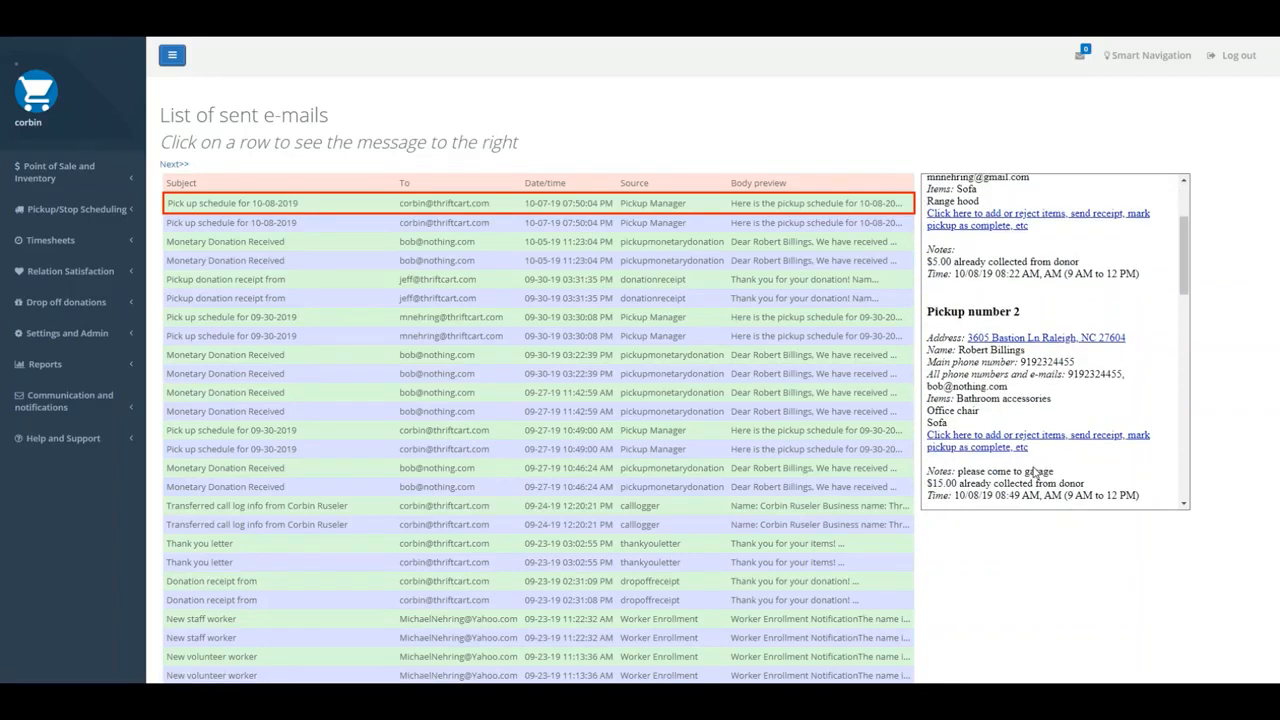
scroll(1035, 470, "down", 1)
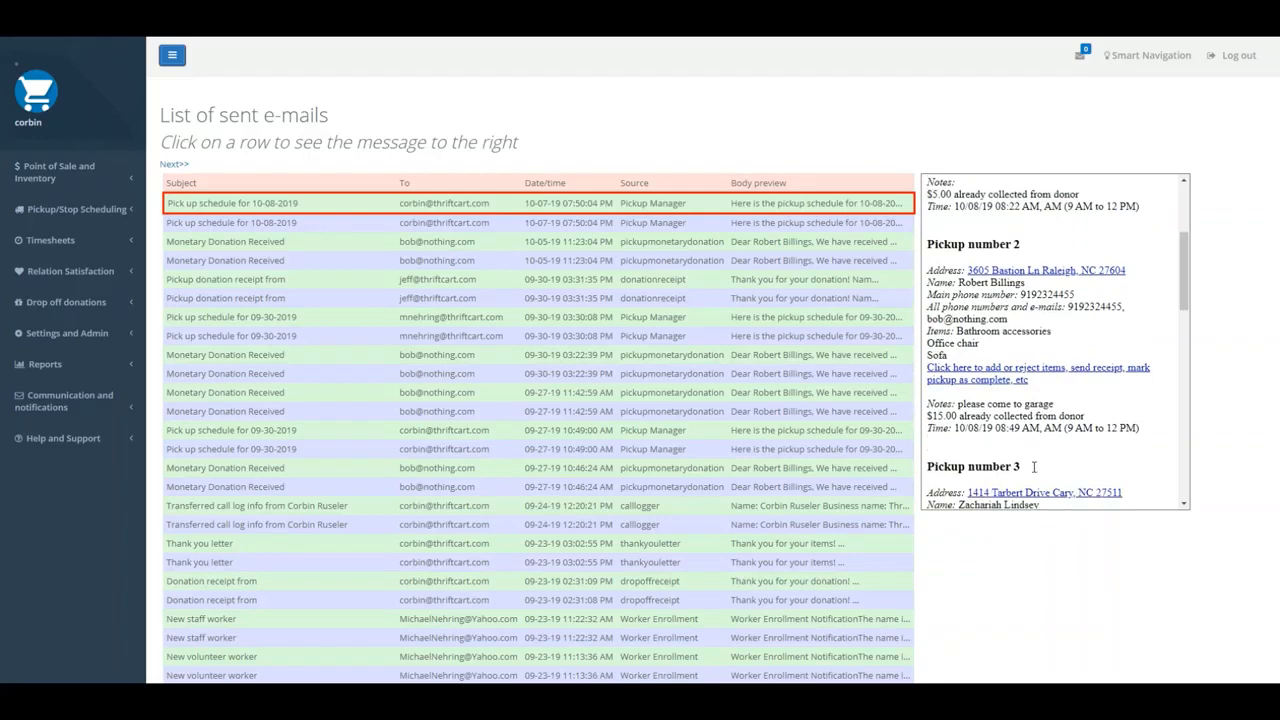
scroll(1035, 470, "down", 1)
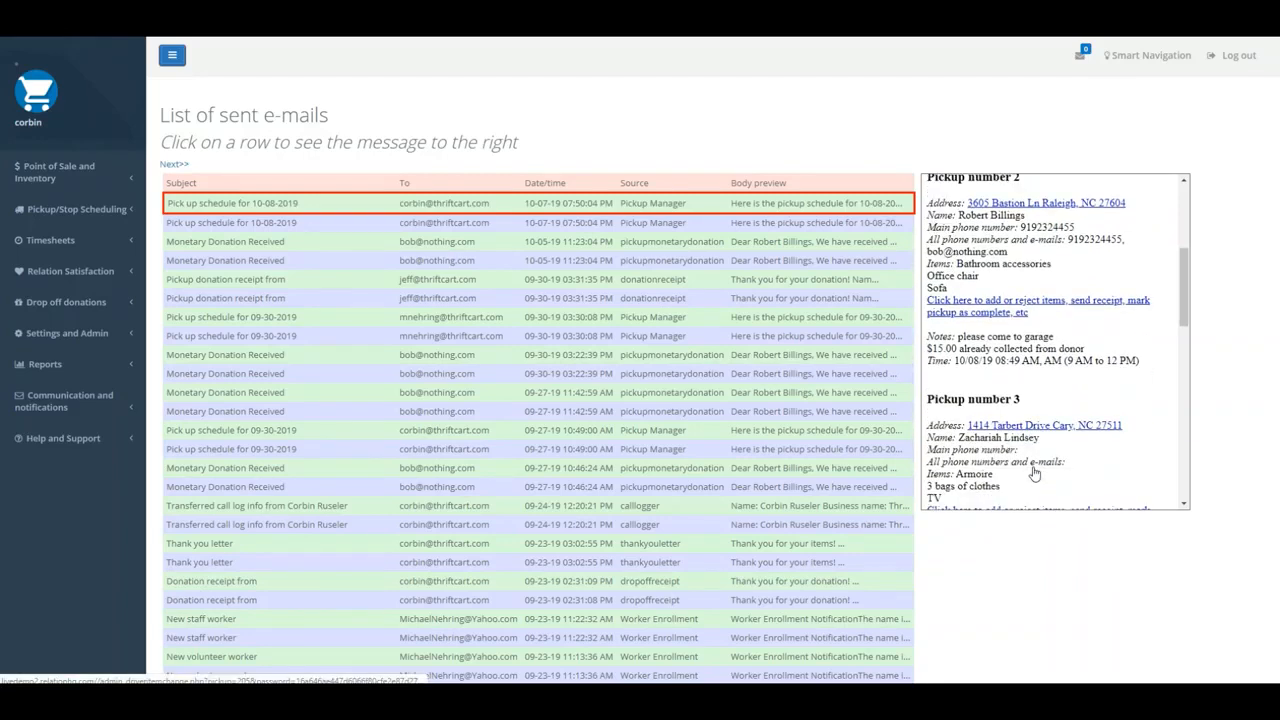
scroll(1035, 472, "down", 1)
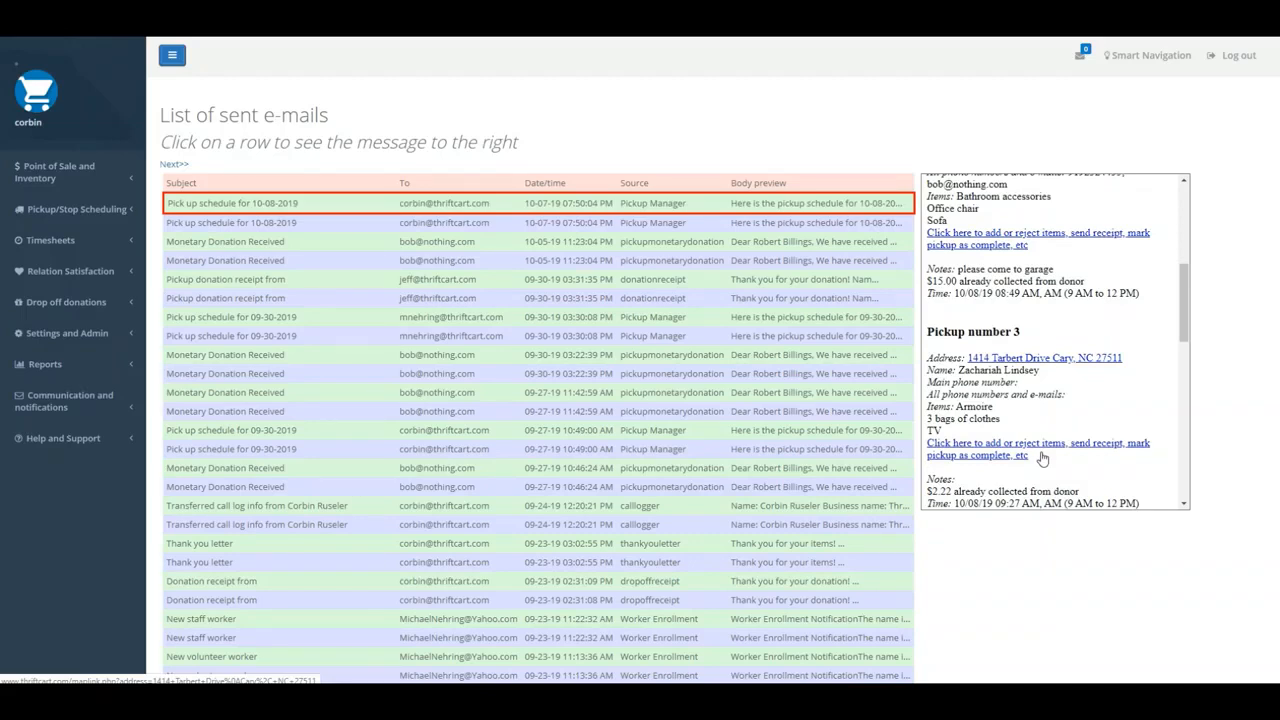
scroll(1042, 458, "down", 1)
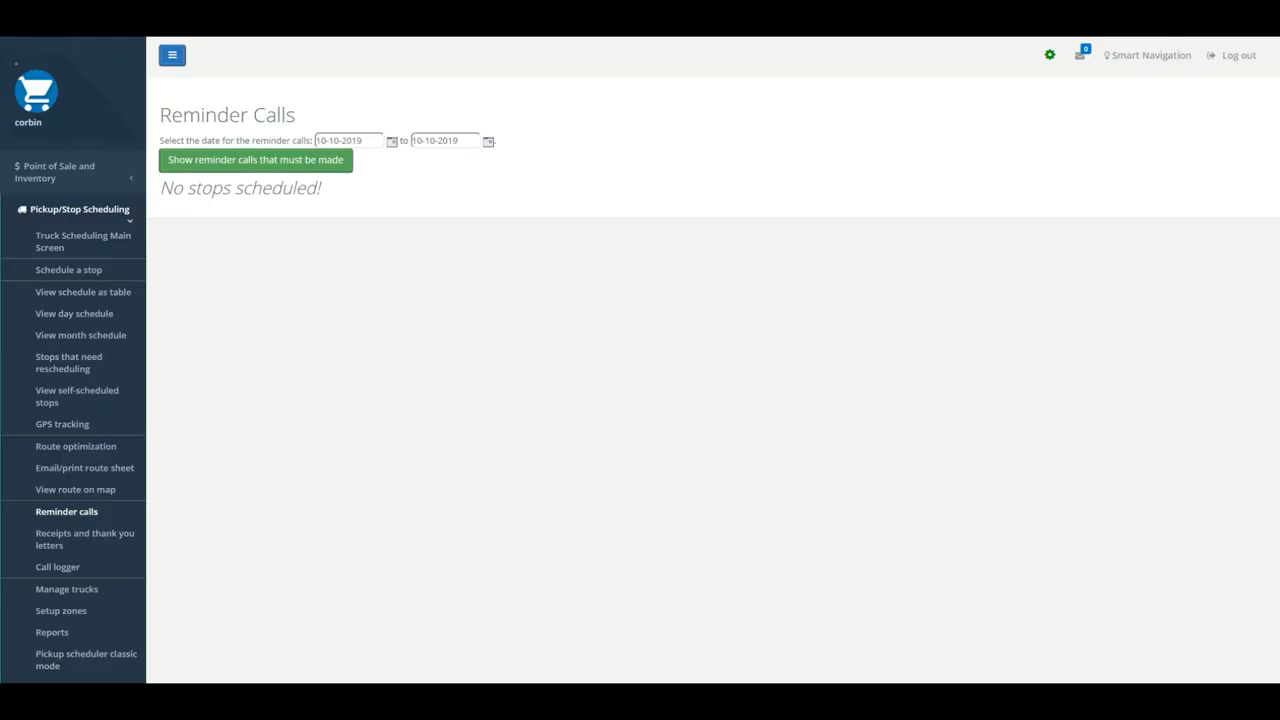
- List the reminder calls that must be made from 10-08-2019 to 10-10-2019
left_click(84, 538)
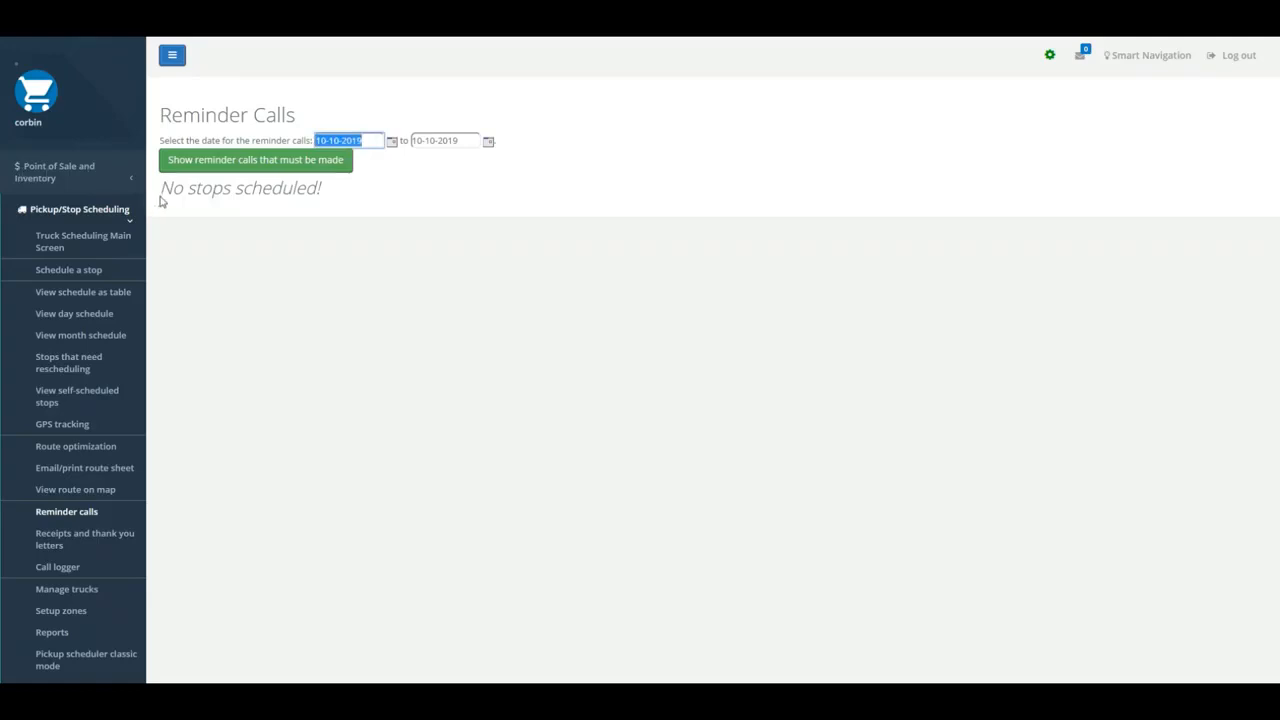
left_click(421, 241)
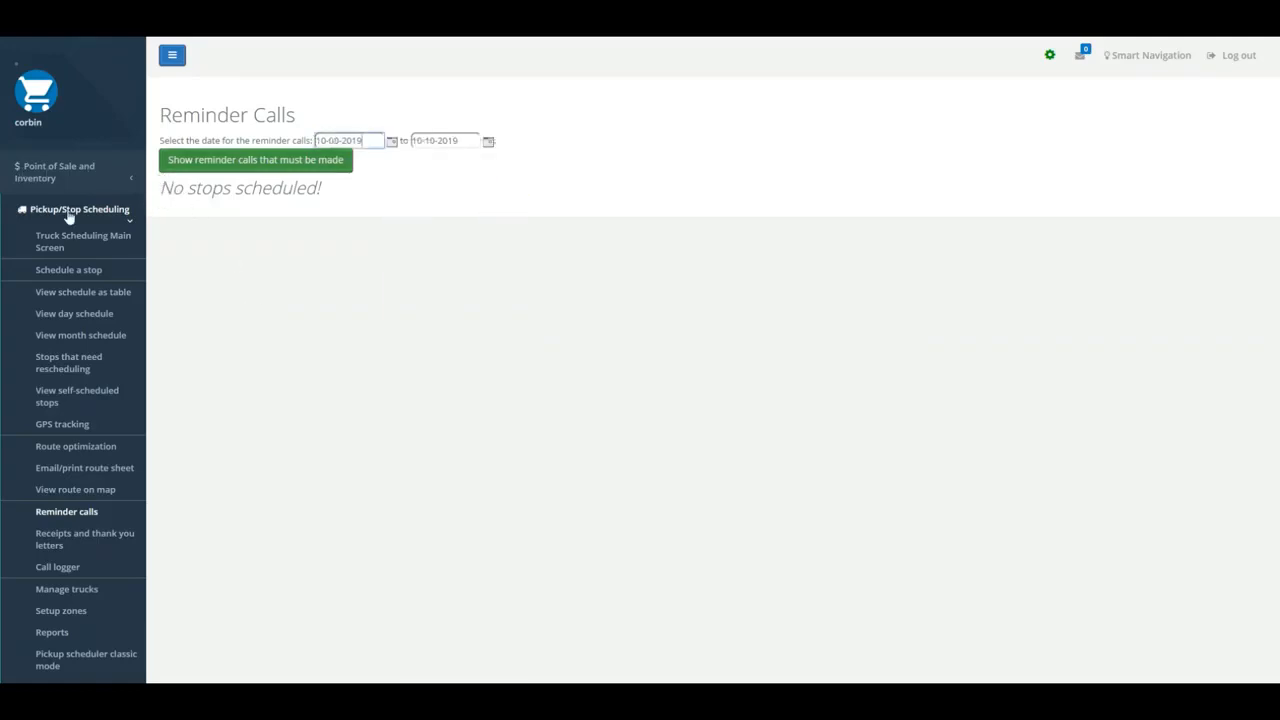
left_click(255, 160)
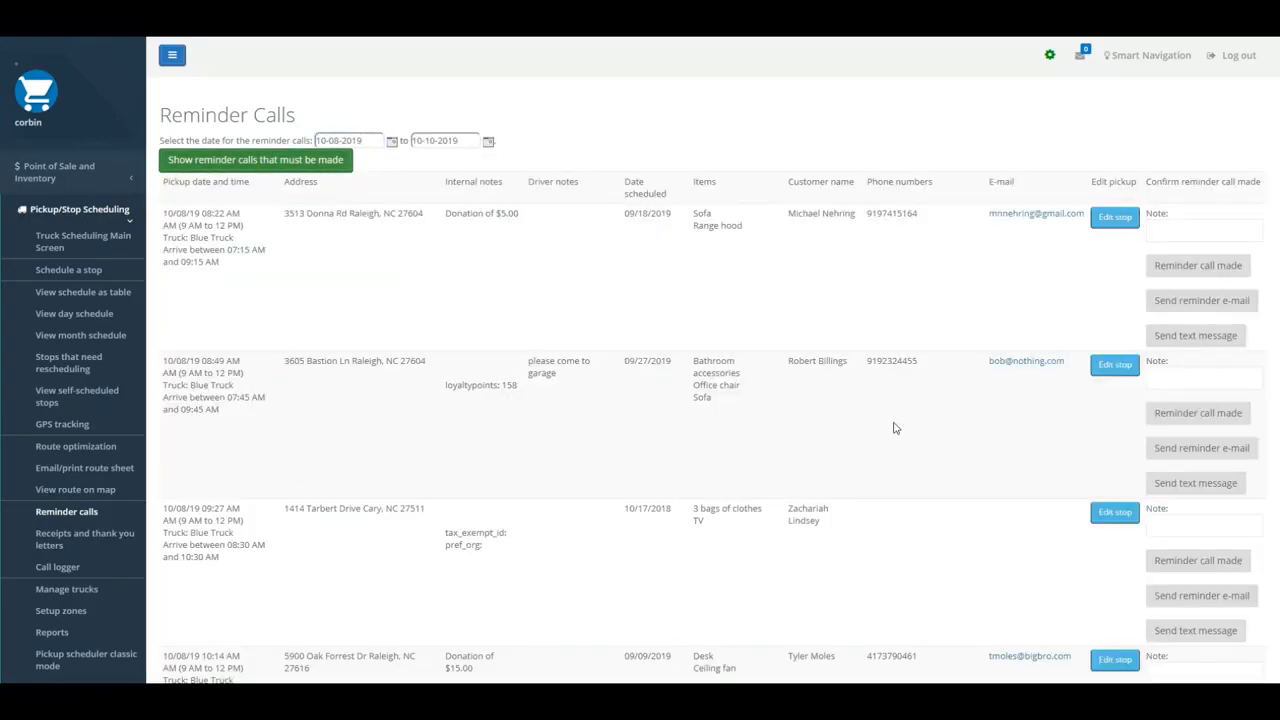
- Add the note "Call for gate code" to the 08:22 AM Sofa and Range hood pickup and record its reminder call as made
left_click(1184, 280)
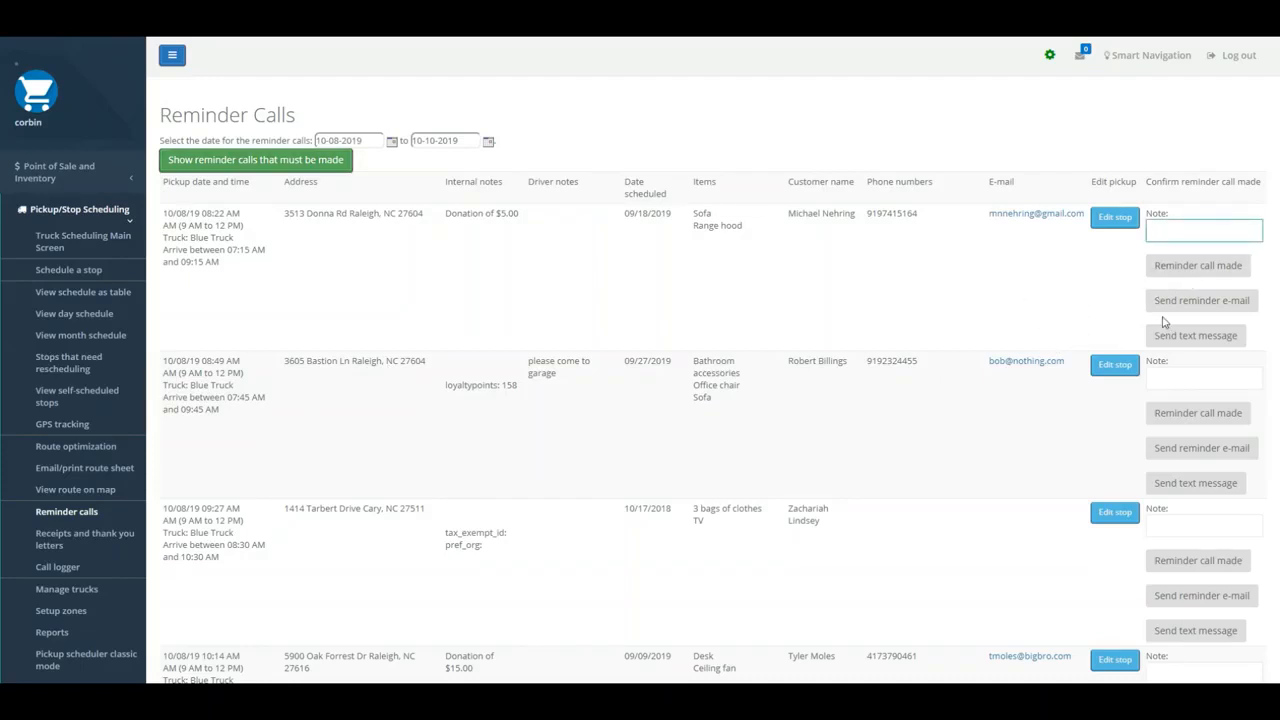
type("Call for gate code")
left_click(1165, 340)
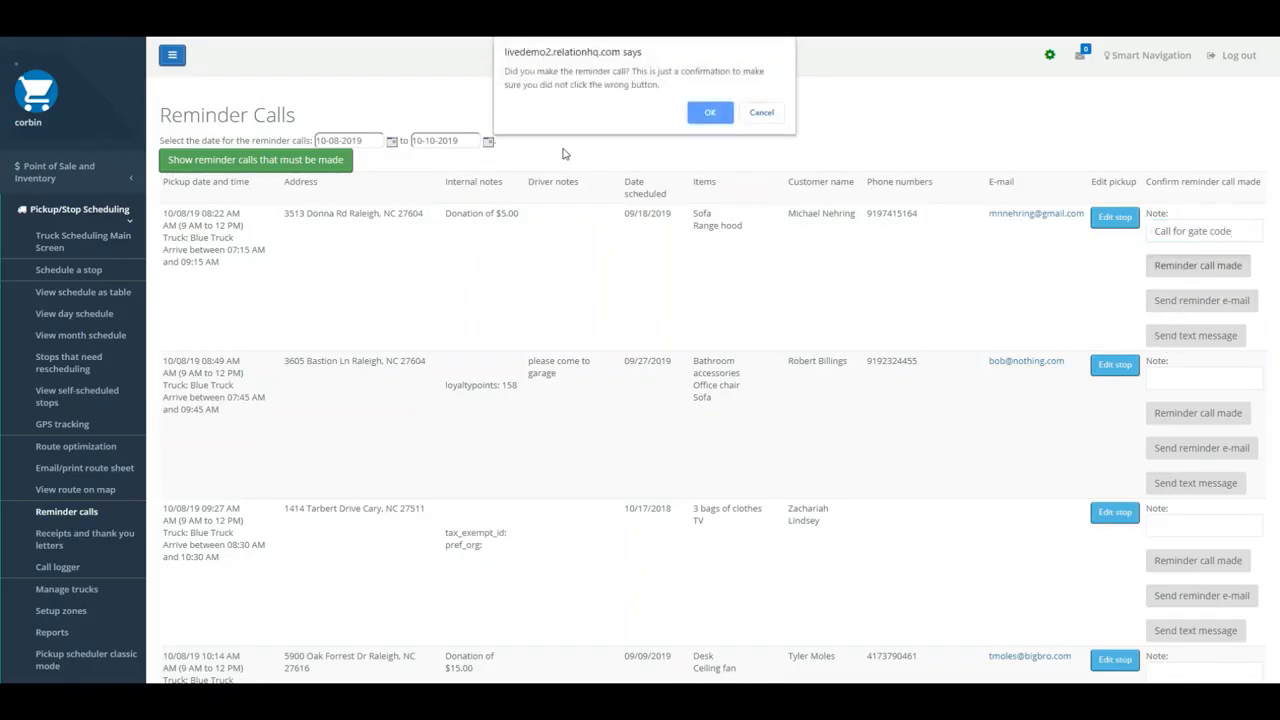
key("Return")
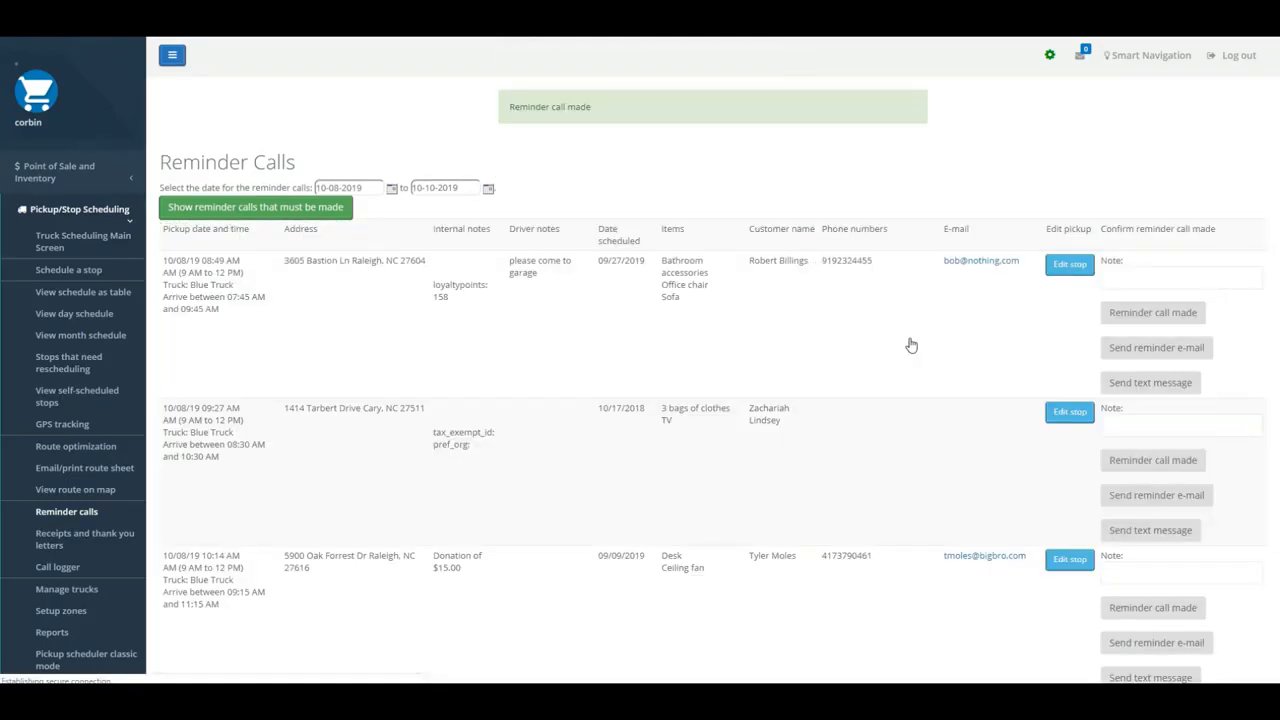
- Replace Sofa with Lumber in the 08:49 AM pickup's items, save the stop, and send its donor a reminder text message
left_click(1069, 264)
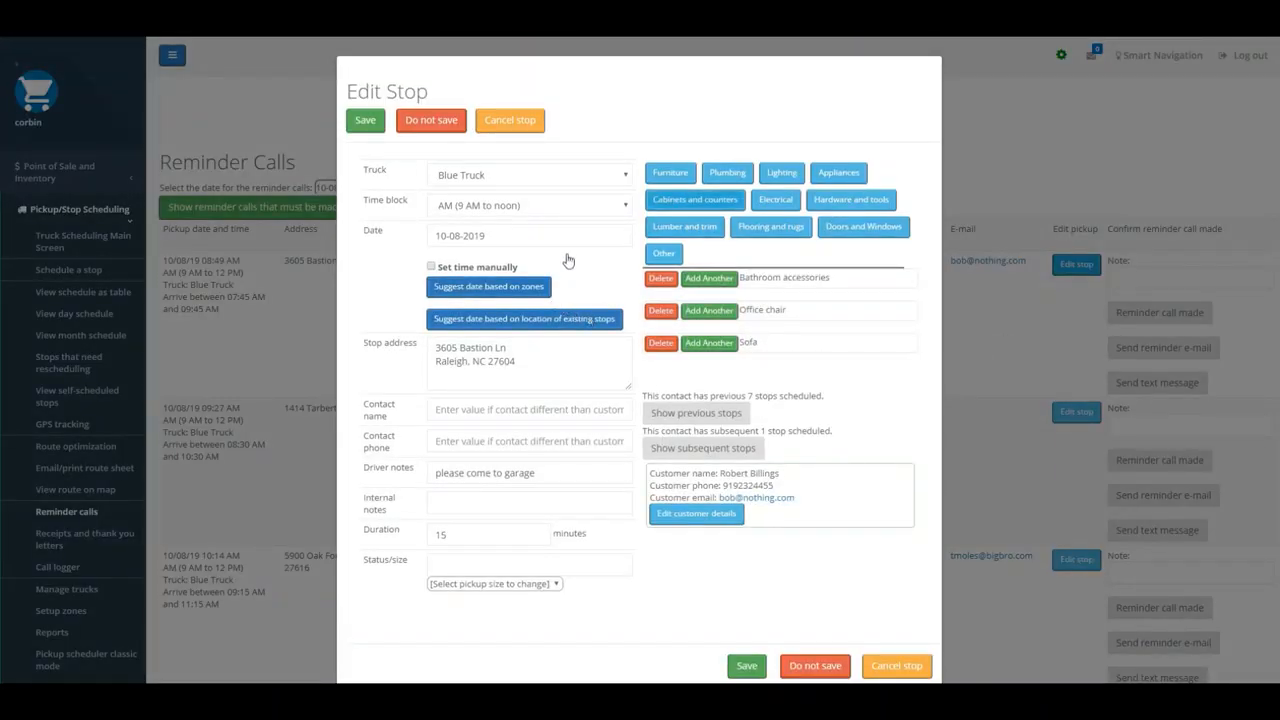
left_click(685, 227)
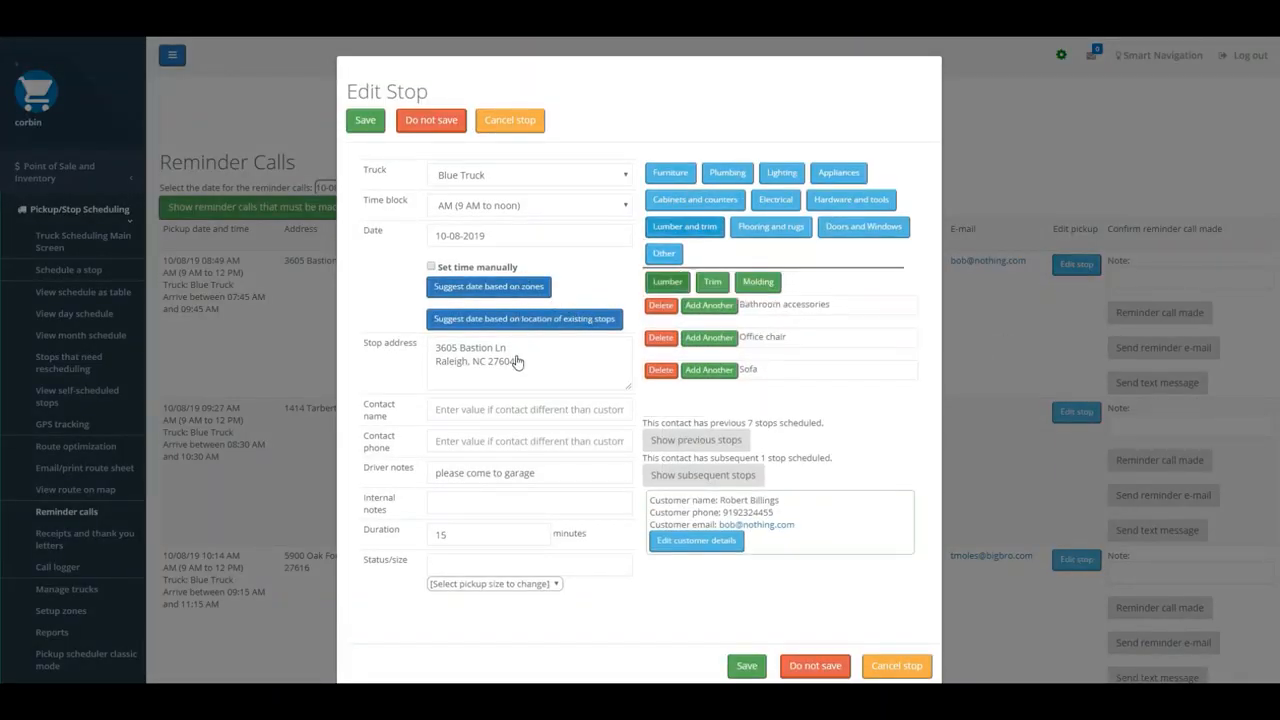
left_click(667, 282)
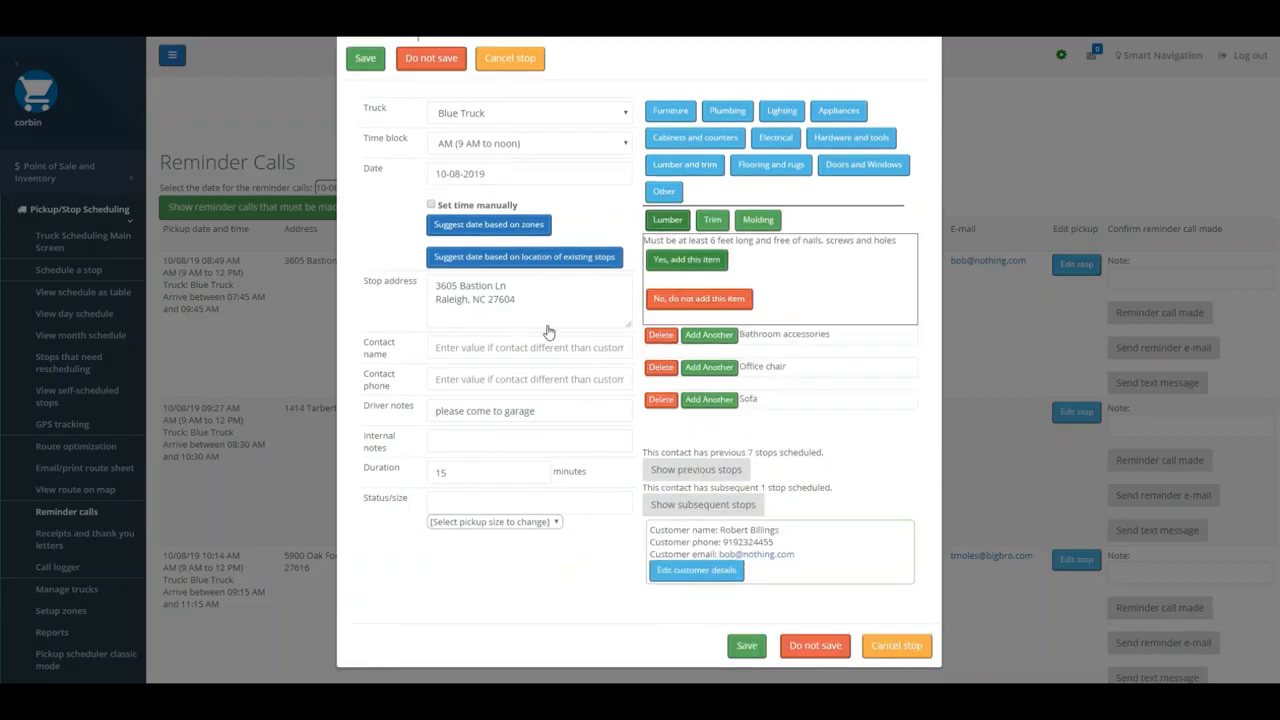
left_click(687, 259)
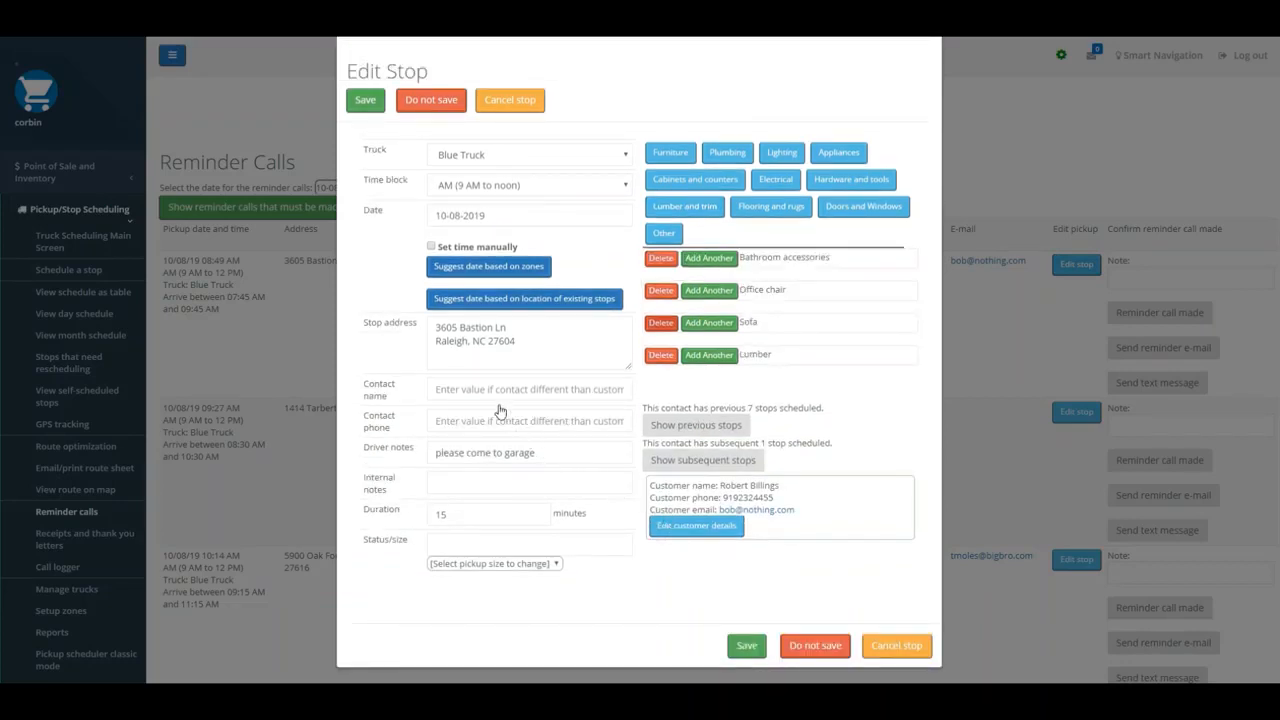
left_click(661, 323)
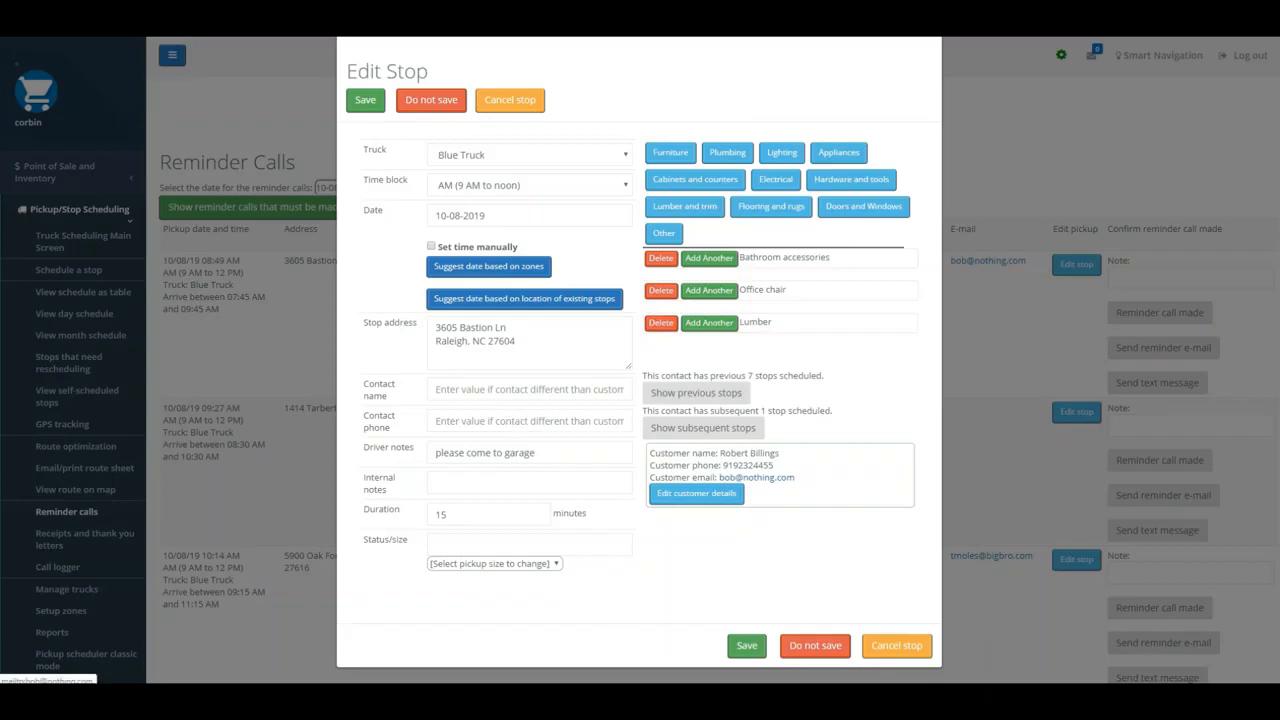
left_click(747, 645)
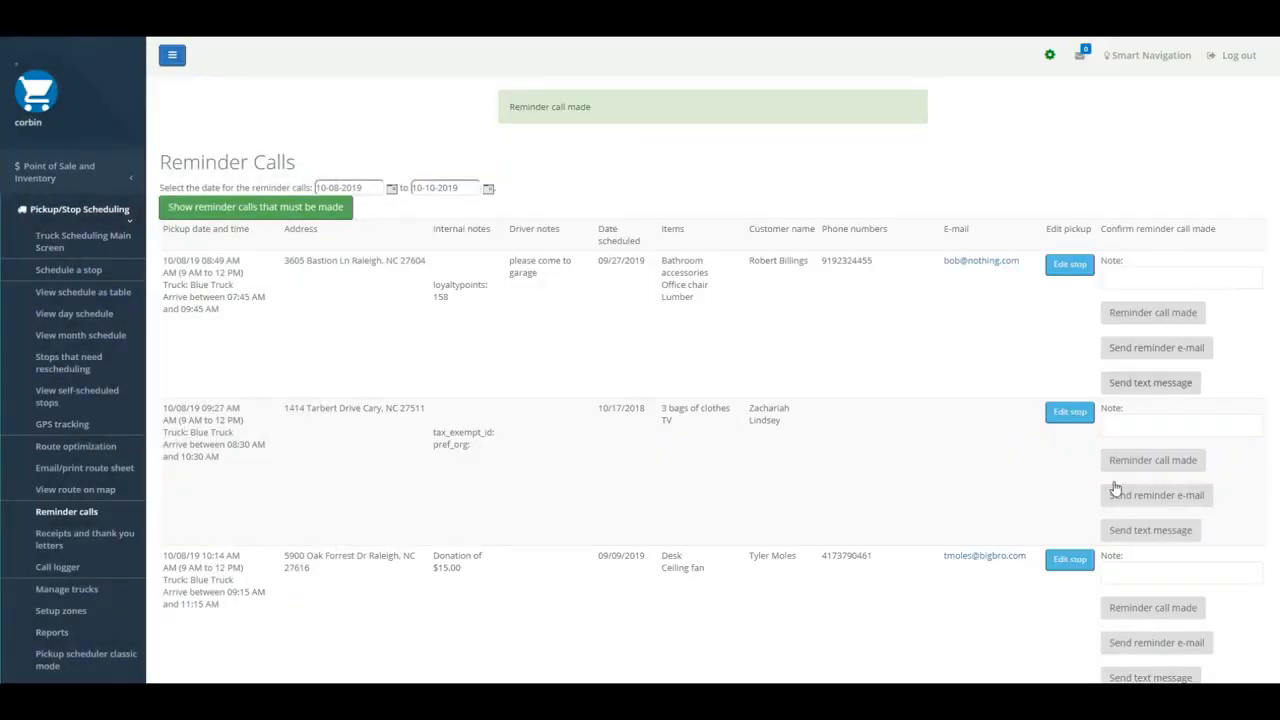
left_click(1150, 382)
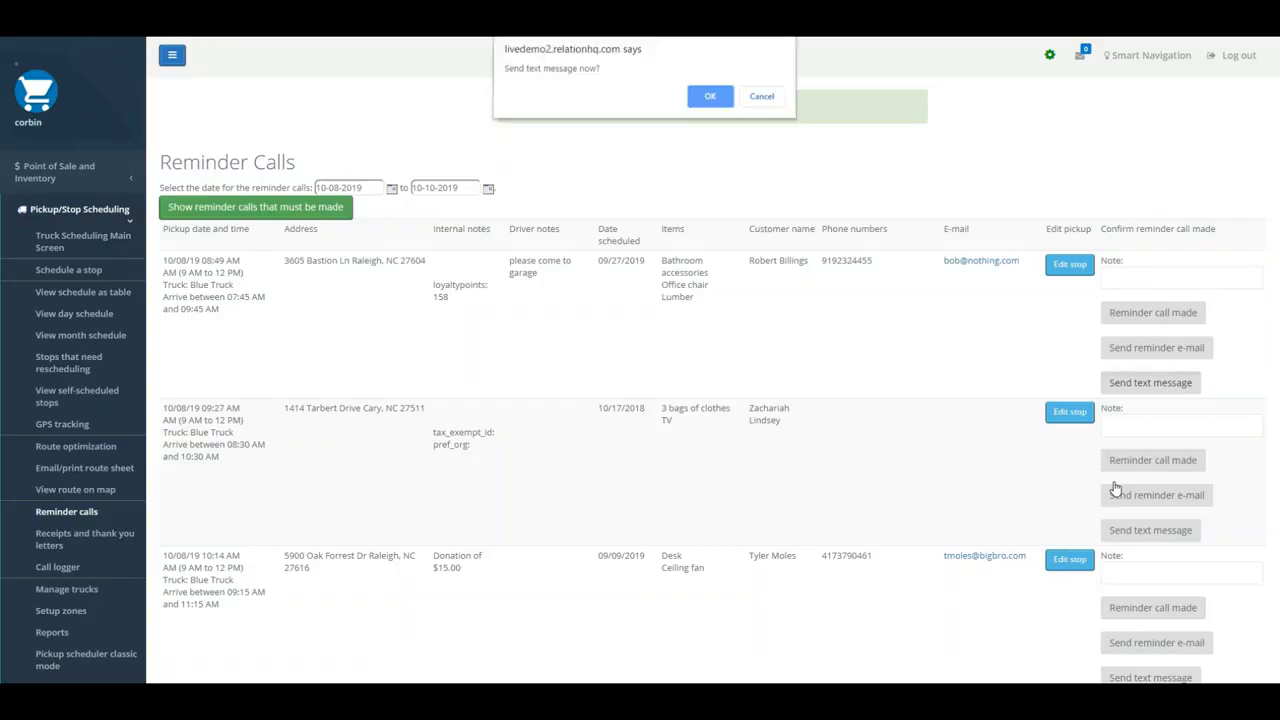
key("Return")
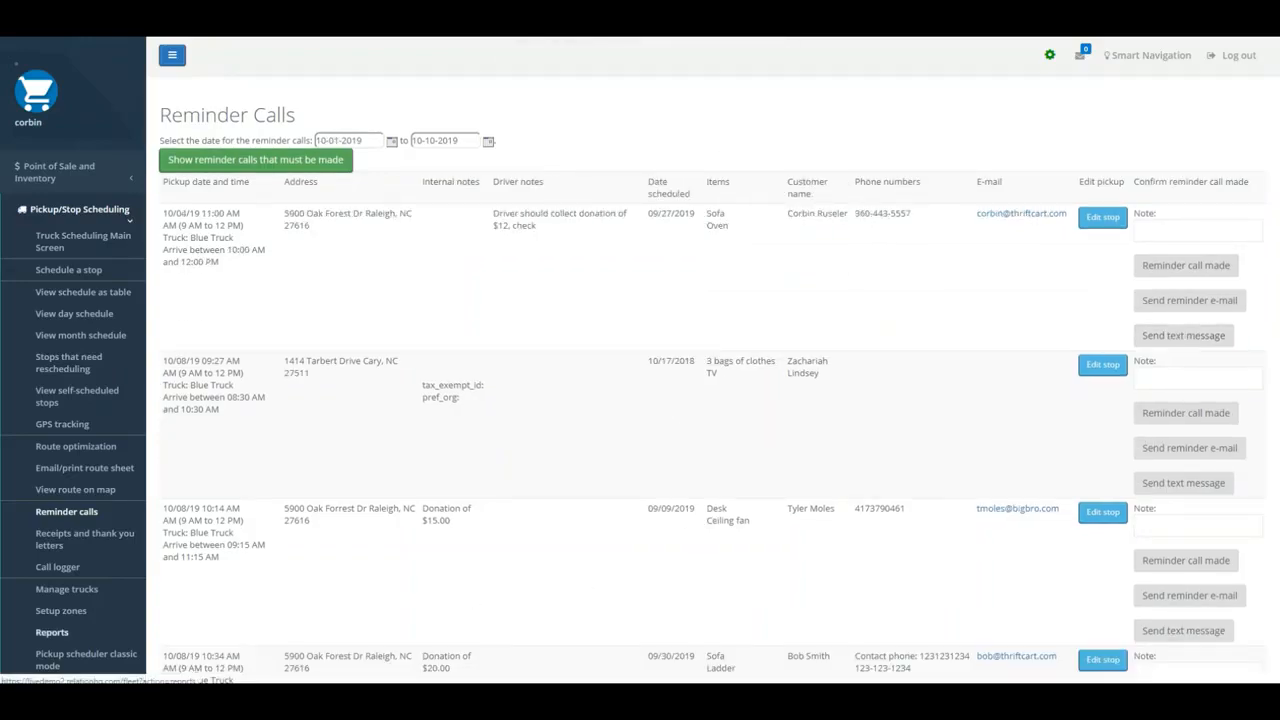
- Make a Truck Stop Report for pickups that occurred from 8/1/19 to 10/1/19
left_click(52, 632)
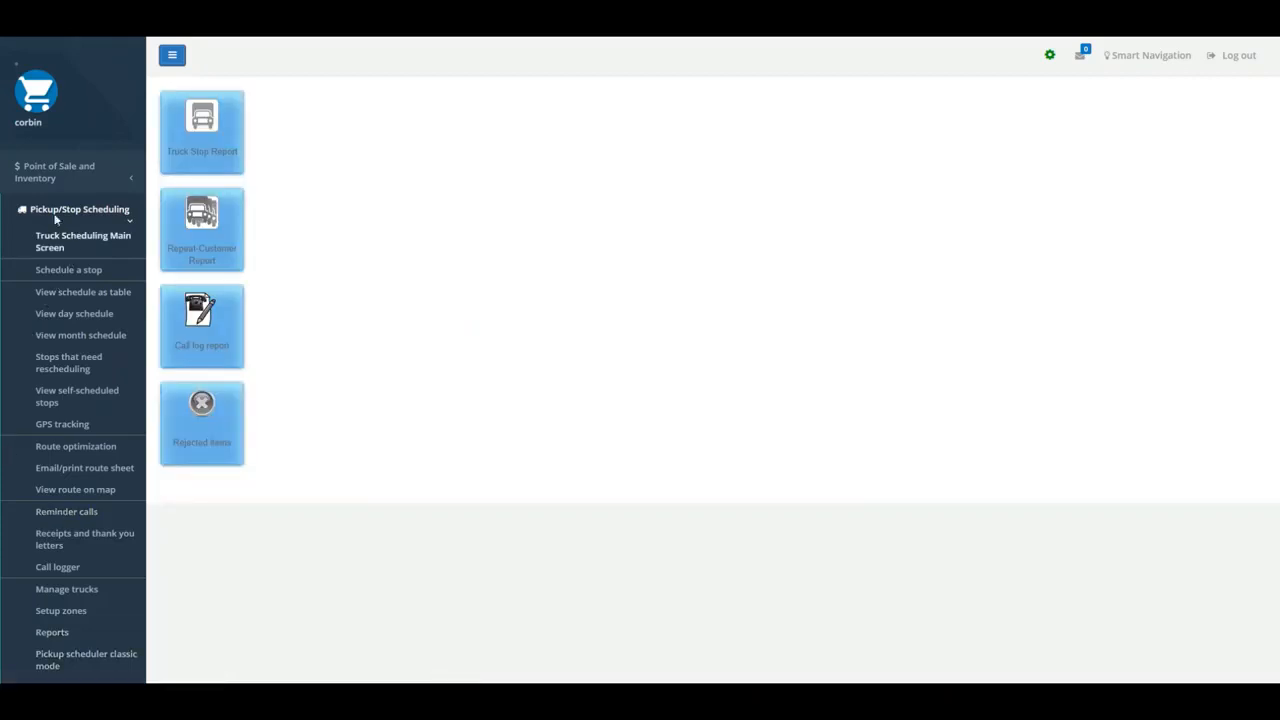
left_click(202, 130)
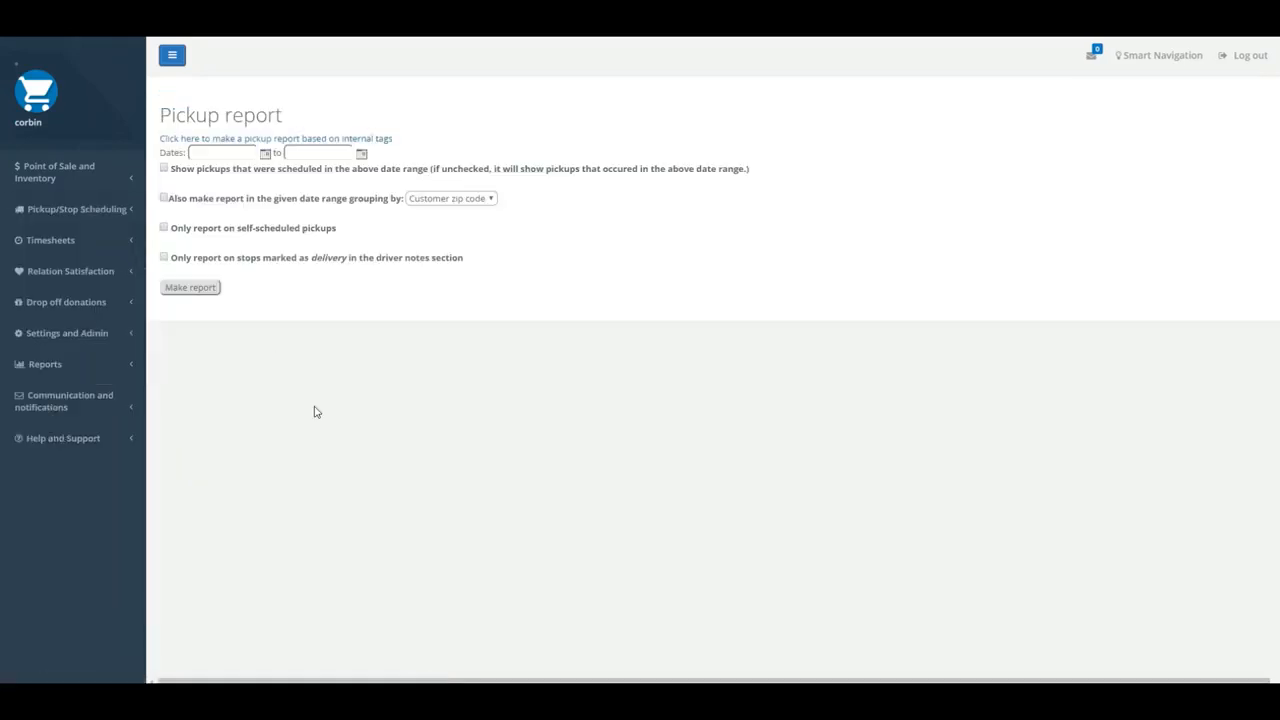
left_click(222, 153)
type("8/1/19")
key("Tab")
type("10/1/19")
key("Tab")
key("Return")
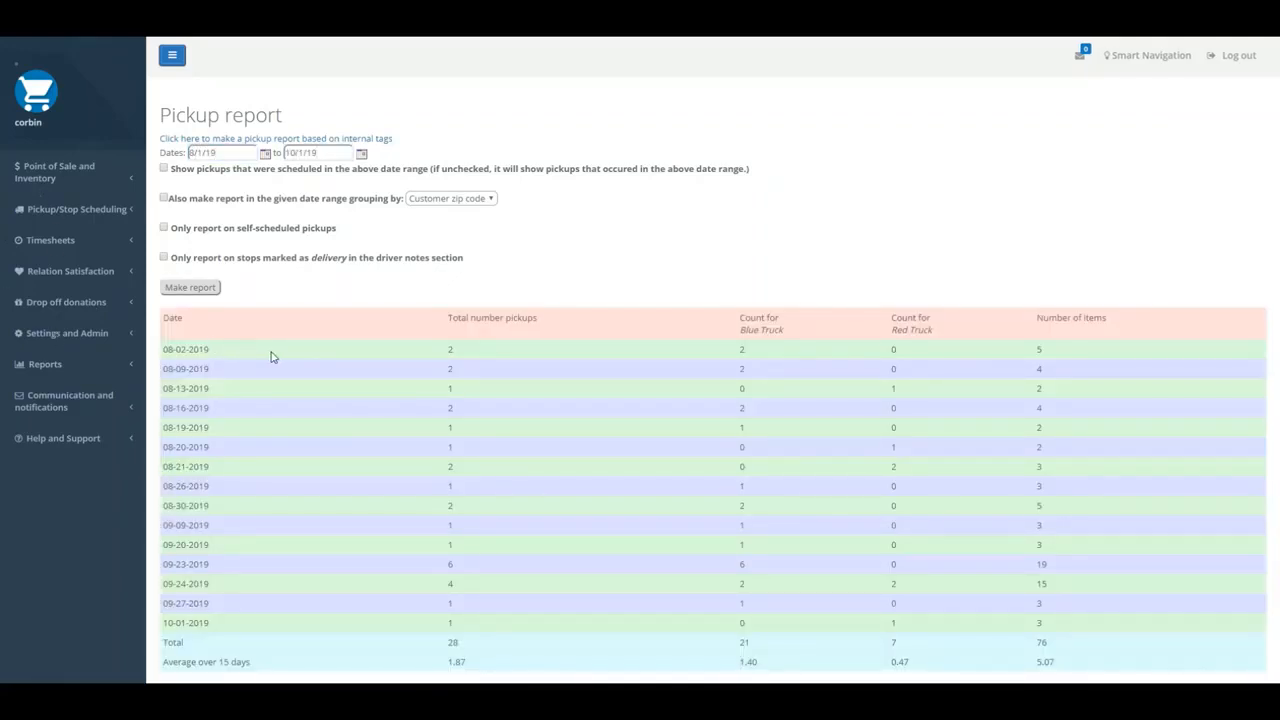
- Examine the pickup report's daily counts, scheduling lead times, weekday and hourly breakdowns, cancelation reasons, user report and self-scheduled pickup report
scroll(822, 460, "down", 3)
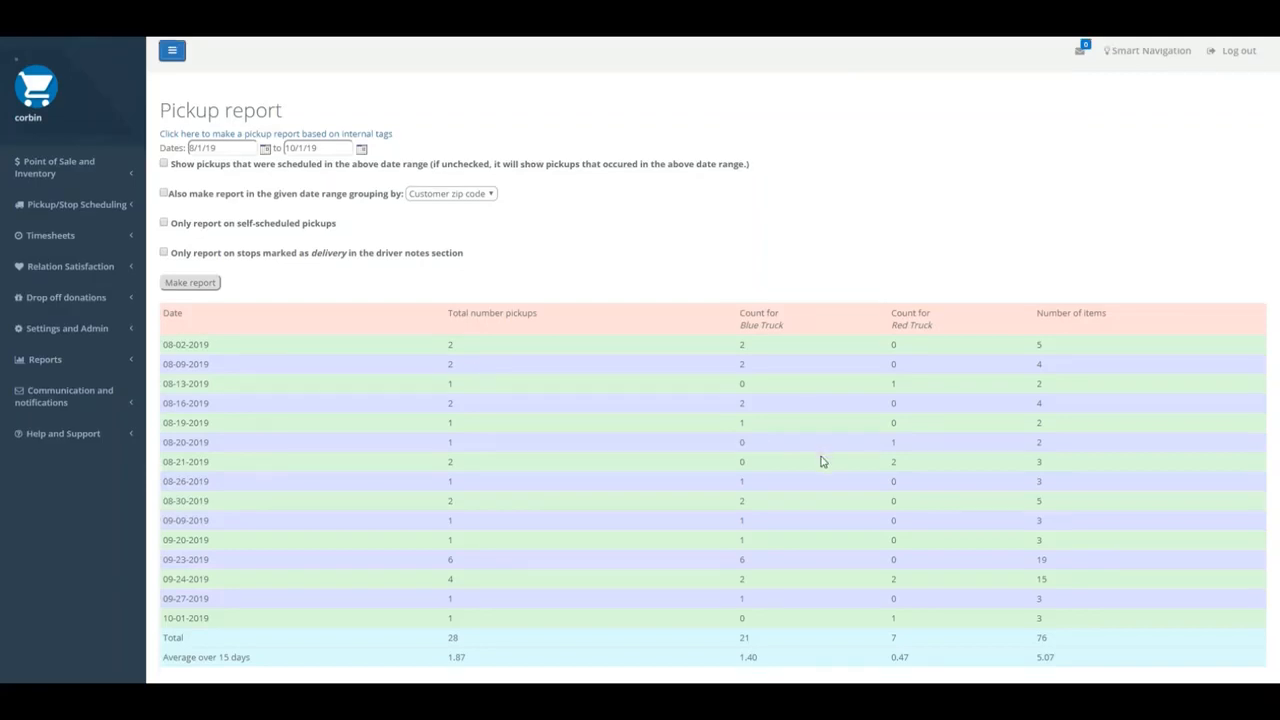
scroll(893, 478, "down", 1)
scroll(893, 477, "down", 10)
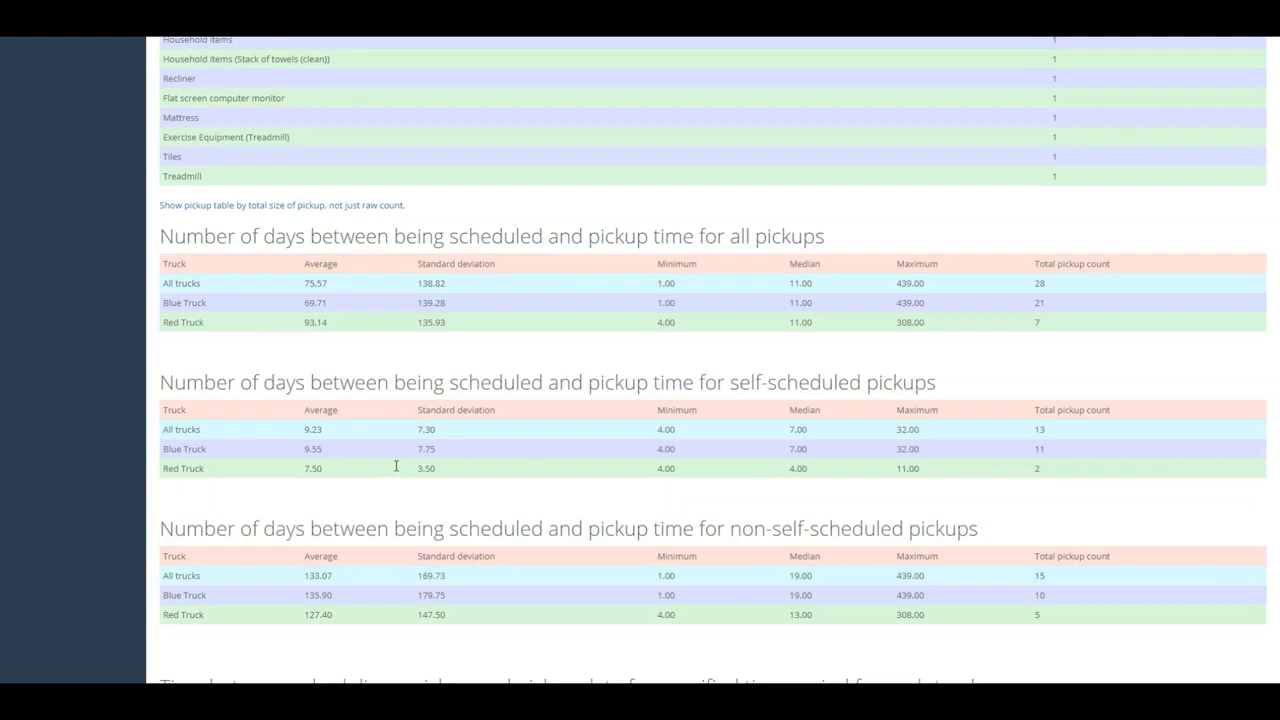
scroll(635, 670, "down", 2)
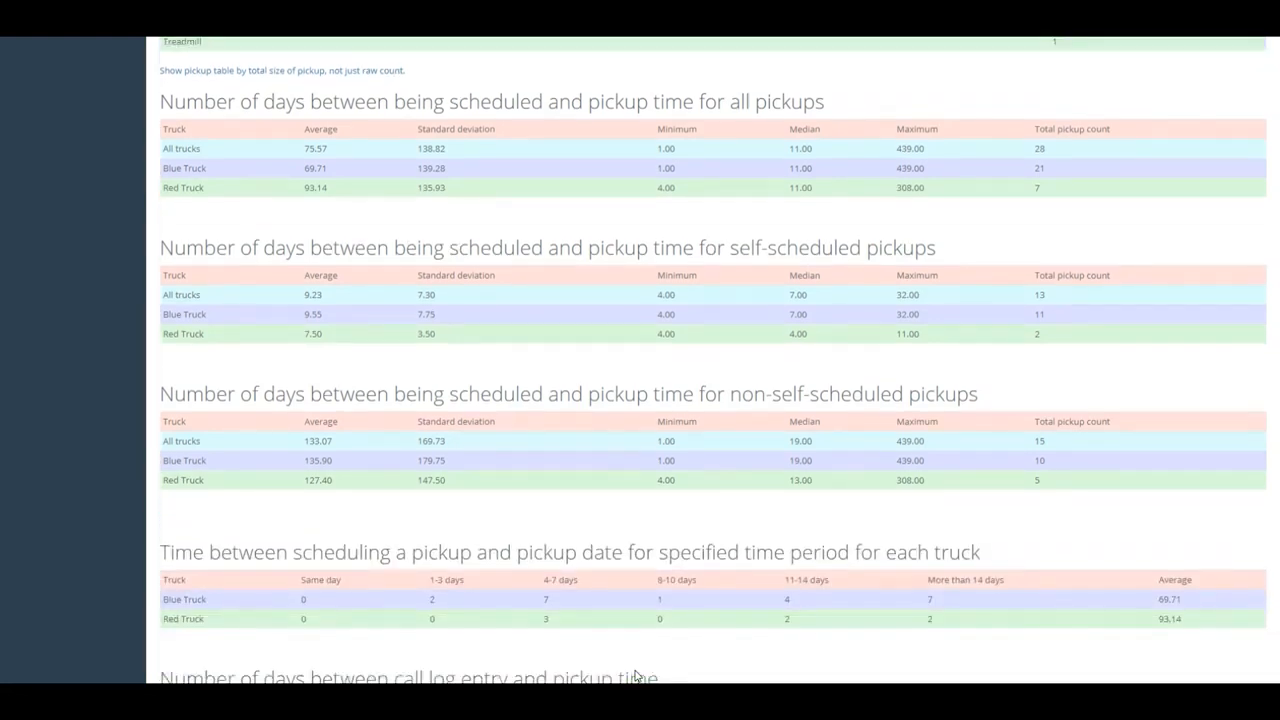
scroll(714, 370, "down", 6)
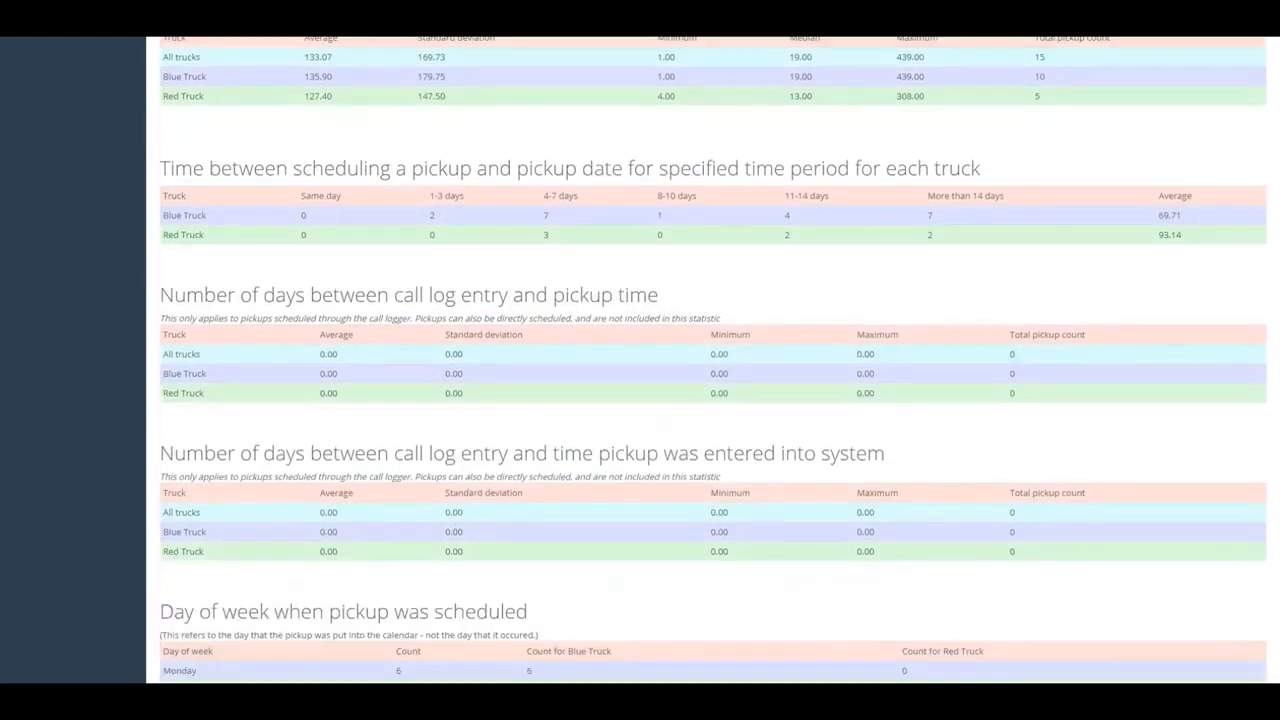
scroll(9, 289, "down", 2)
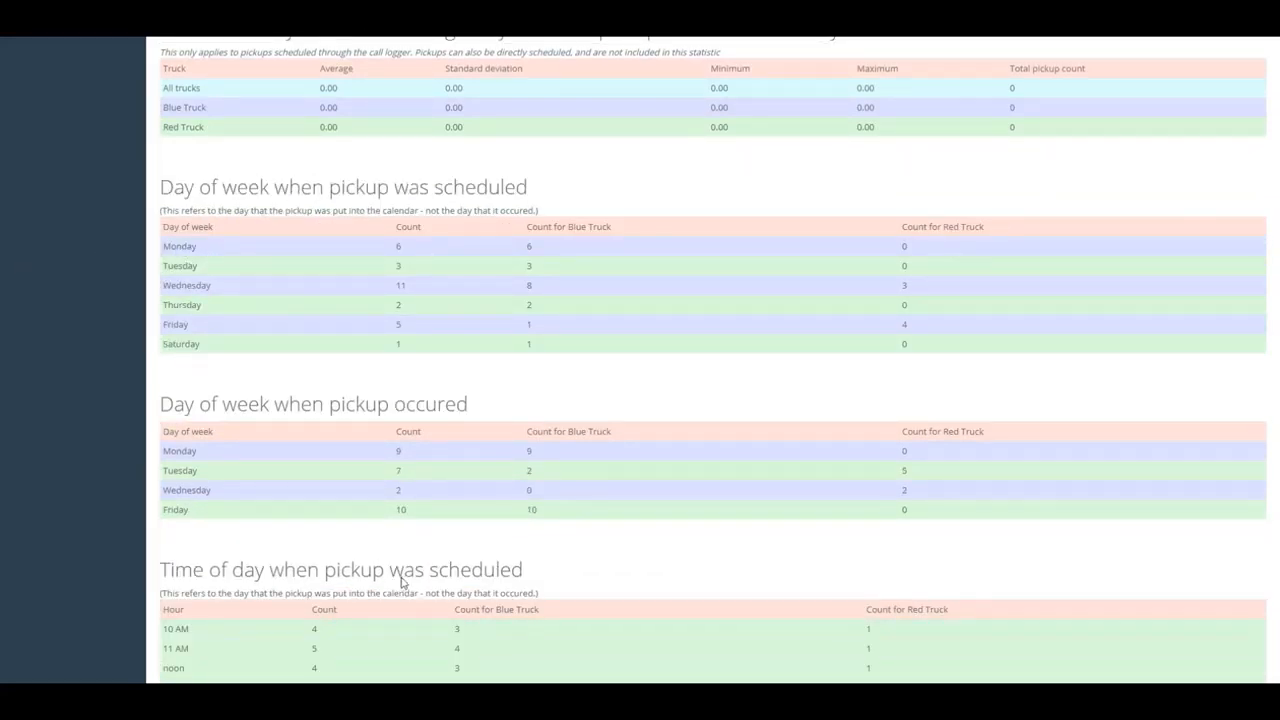
scroll(410, 574, "down", 1)
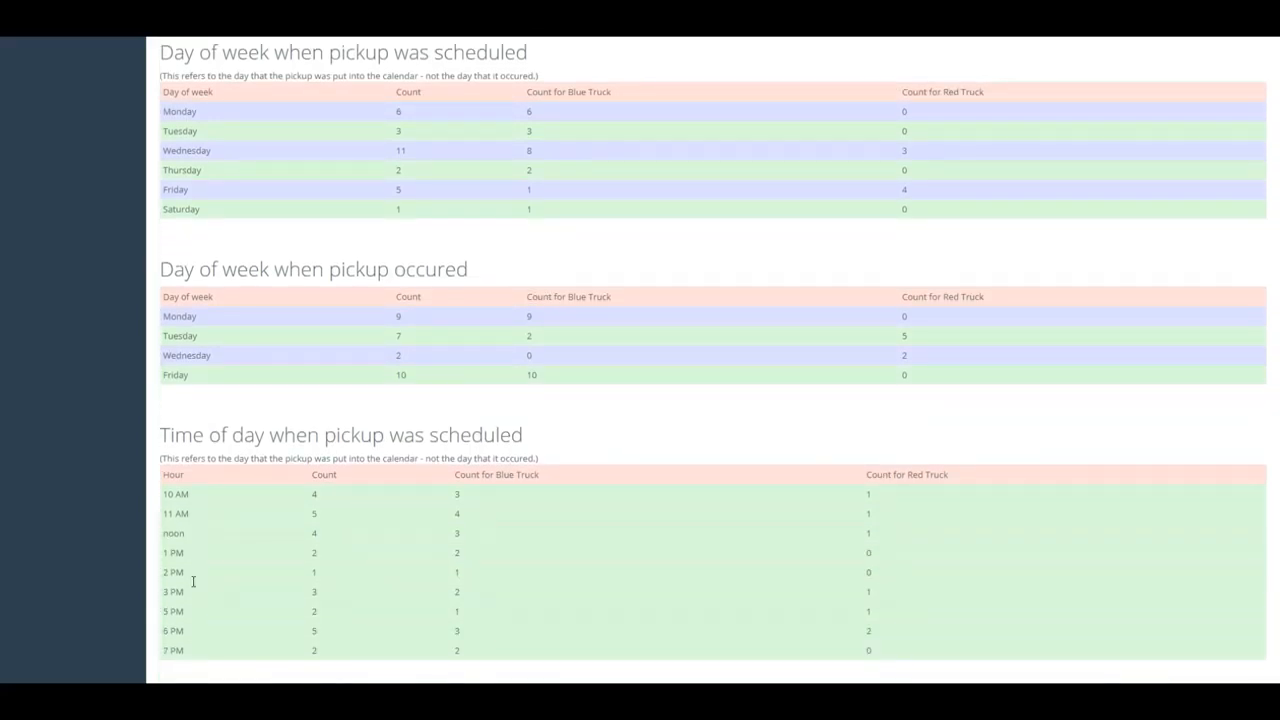
scroll(200, 584, "down", 1)
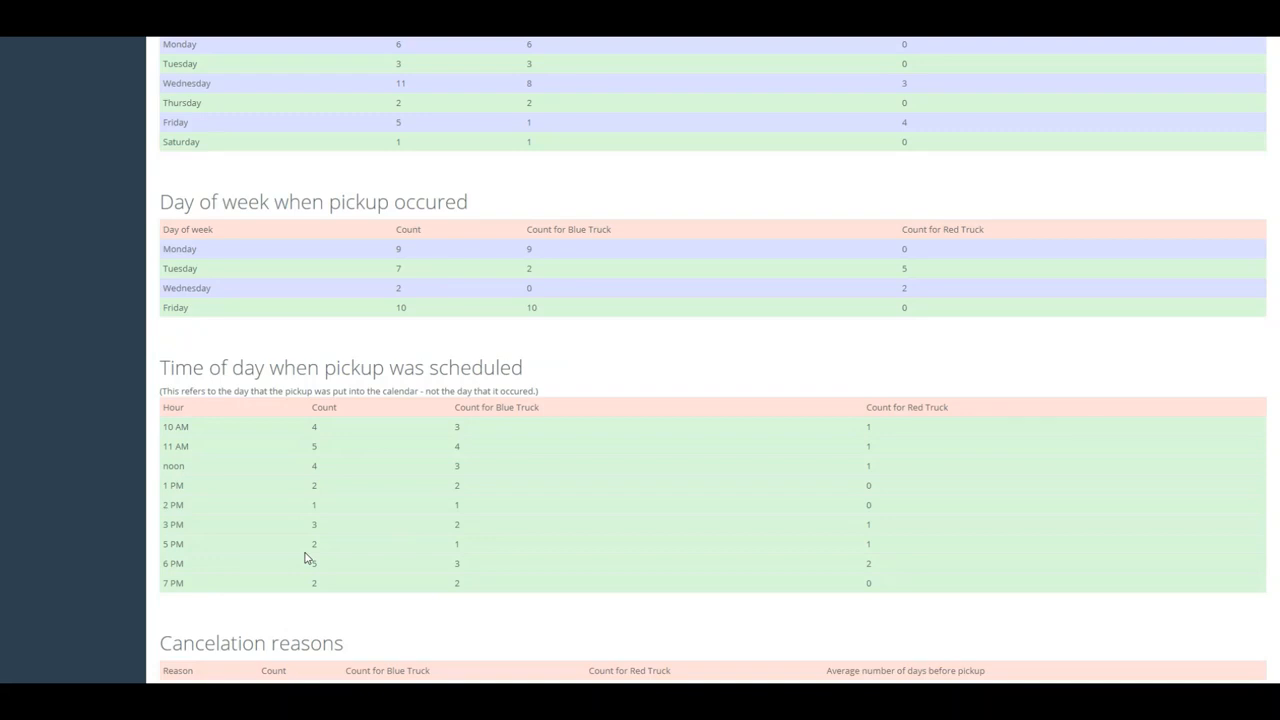
scroll(306, 558, "down", 5)
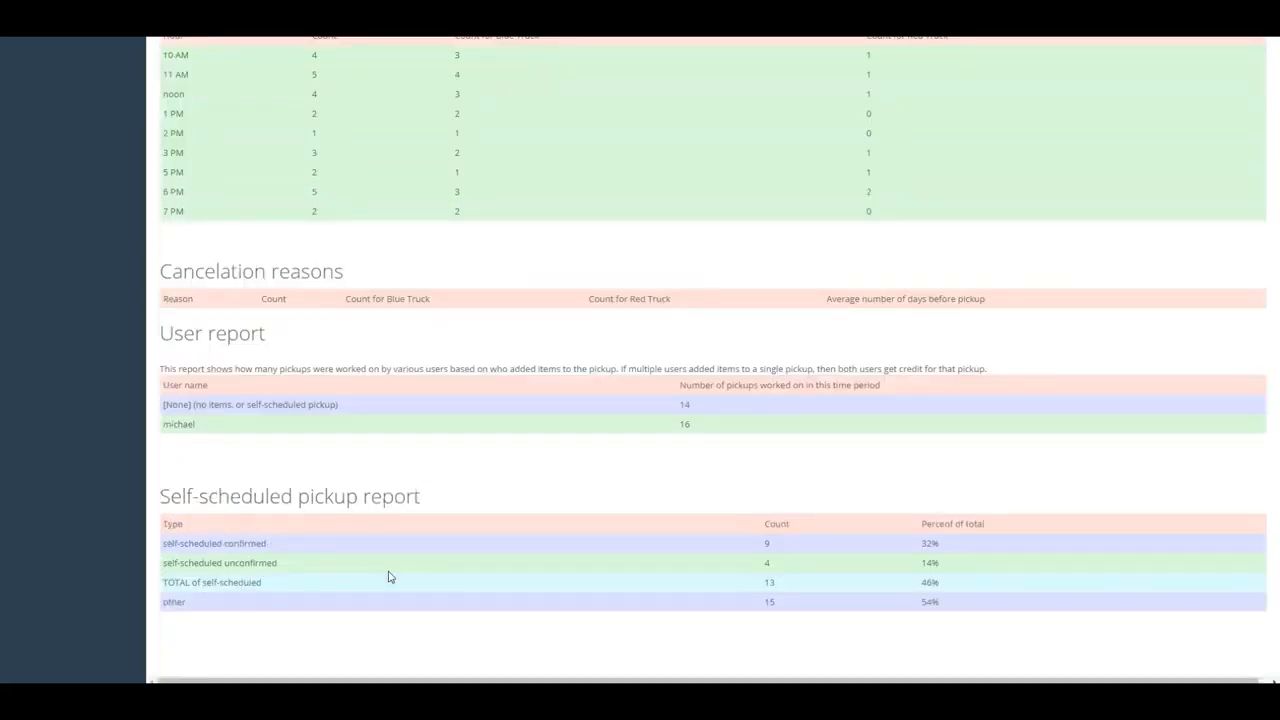